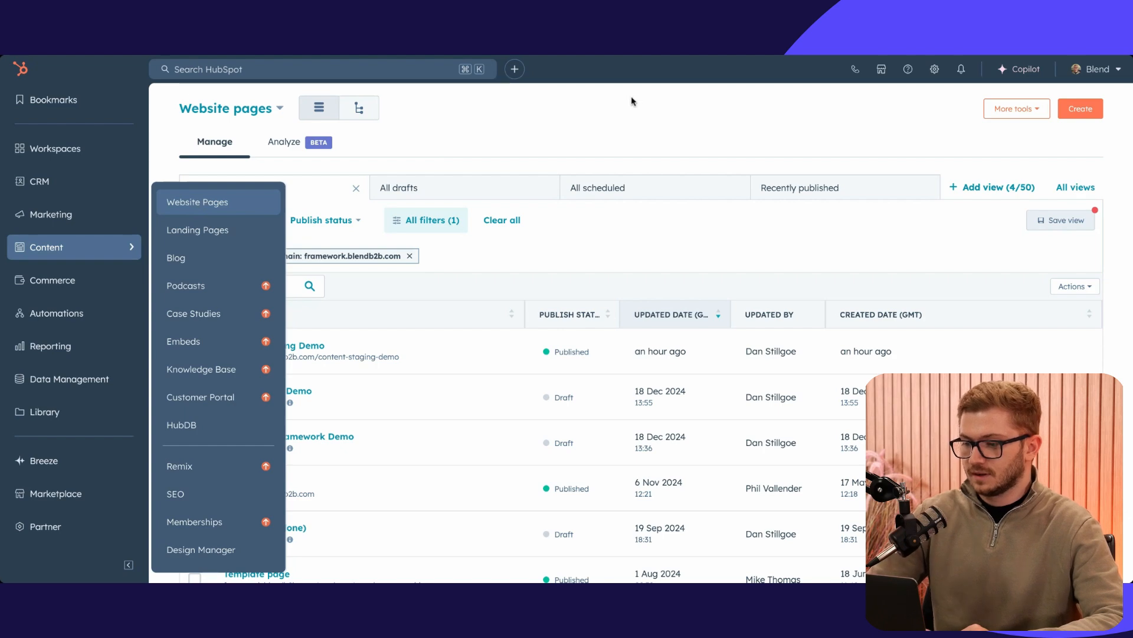
Open the Content Staging tool from the website pages overview.
left_click(1012, 110)
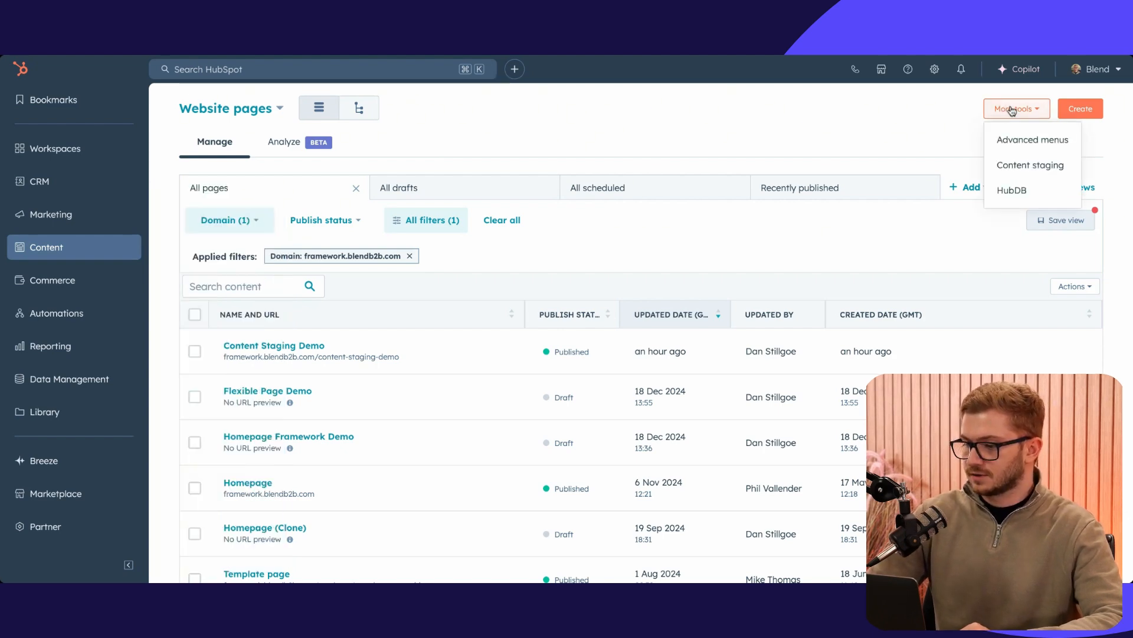
left_click(1021, 171)
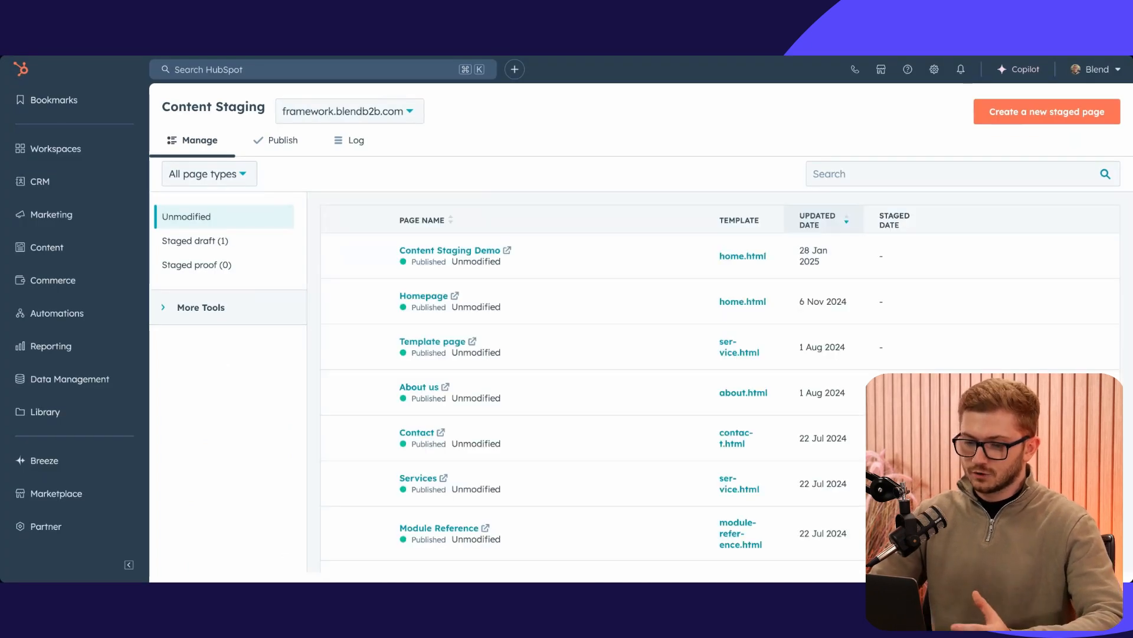
Review the domains and page types available for filtering the Content Staging list.
left_click(323, 112)
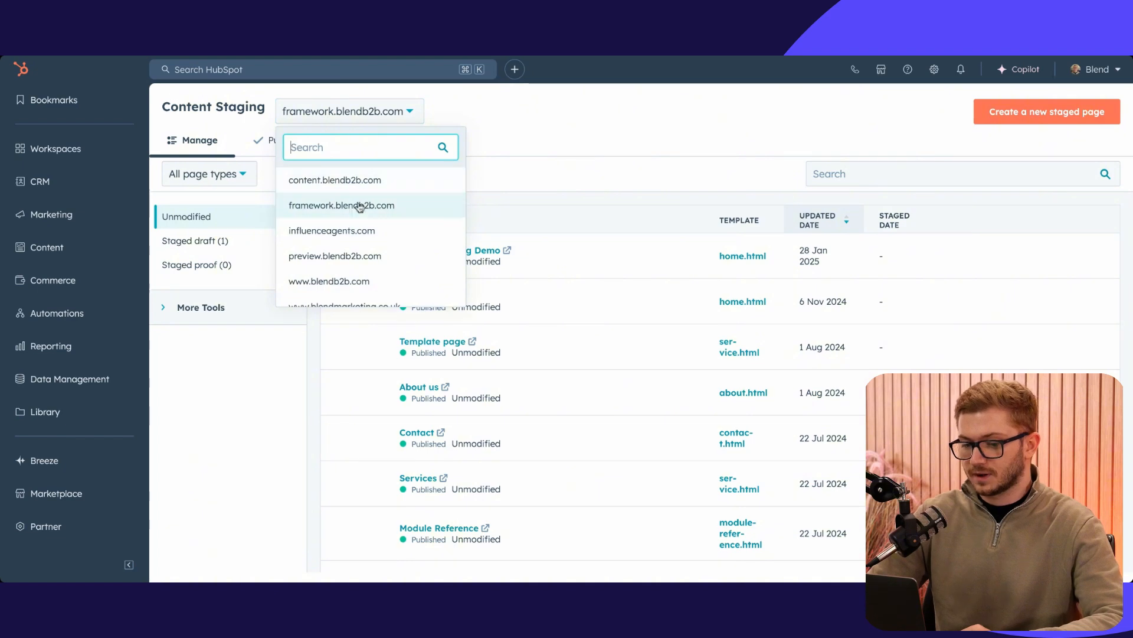
scroll(354, 219, "up", 2)
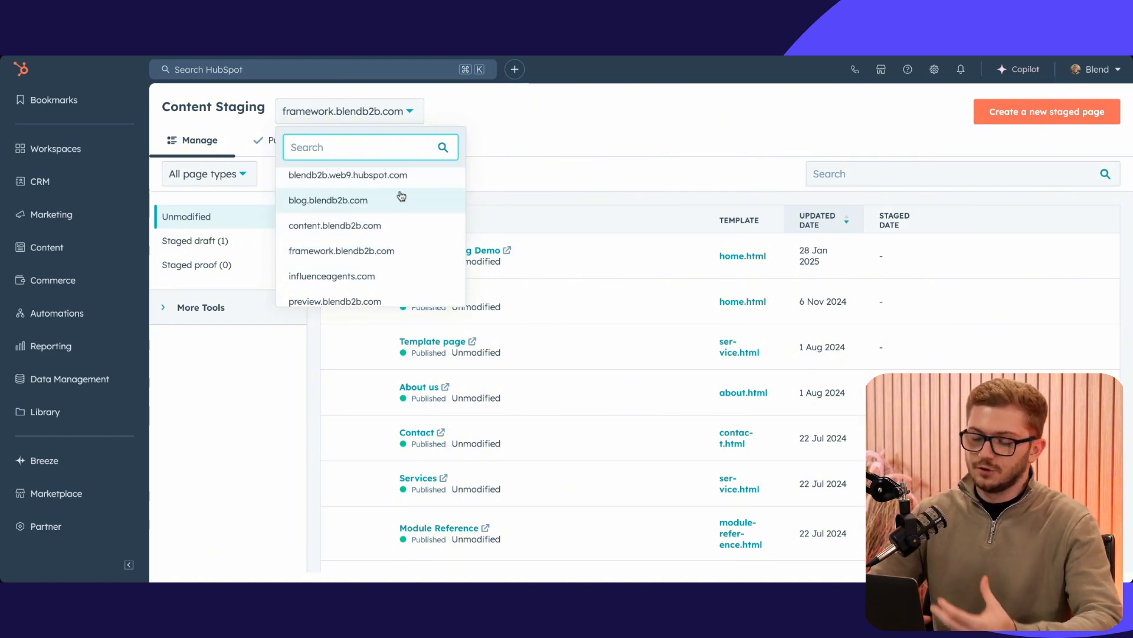
scroll(401, 201, "up", 5)
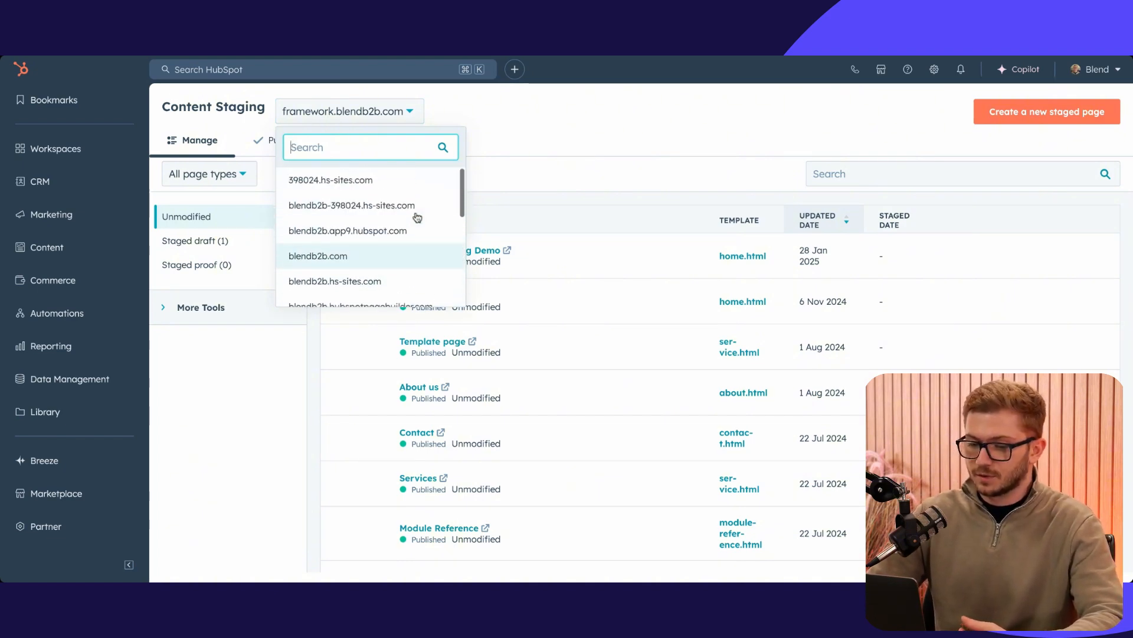
scroll(417, 217, "down", 5)
scroll(395, 189, "up", 2)
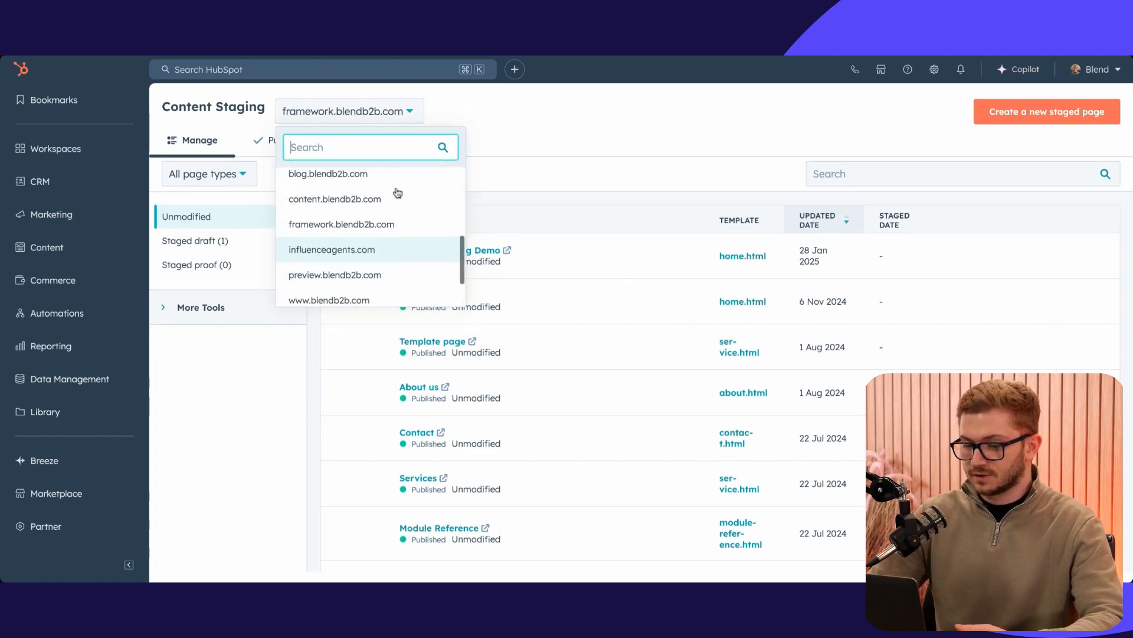
left_click(537, 159)
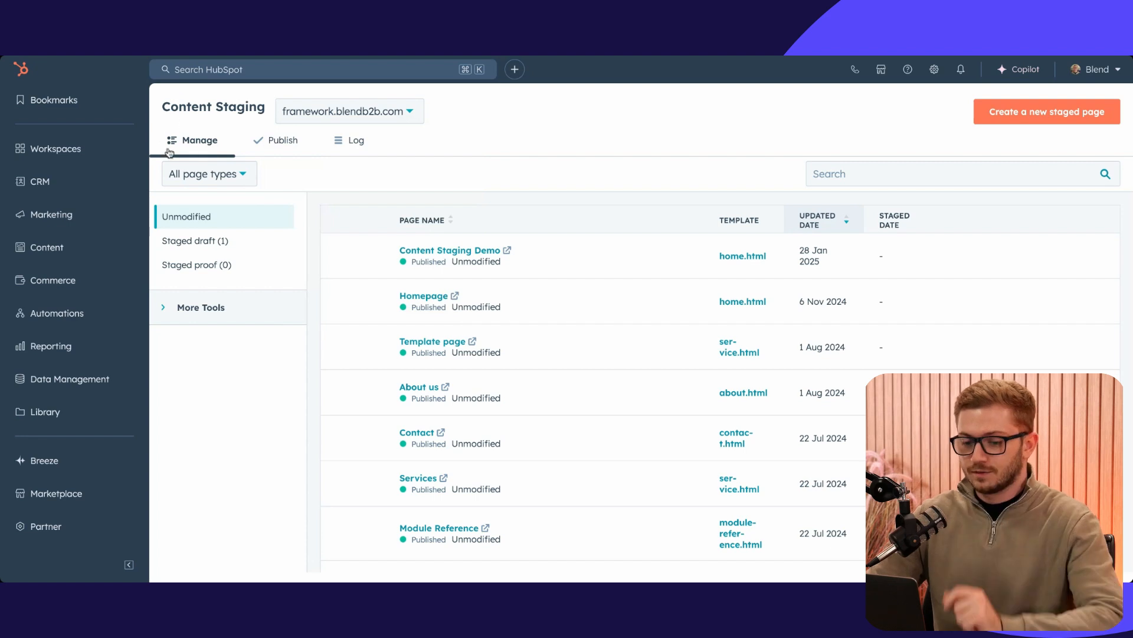
left_click(222, 174)
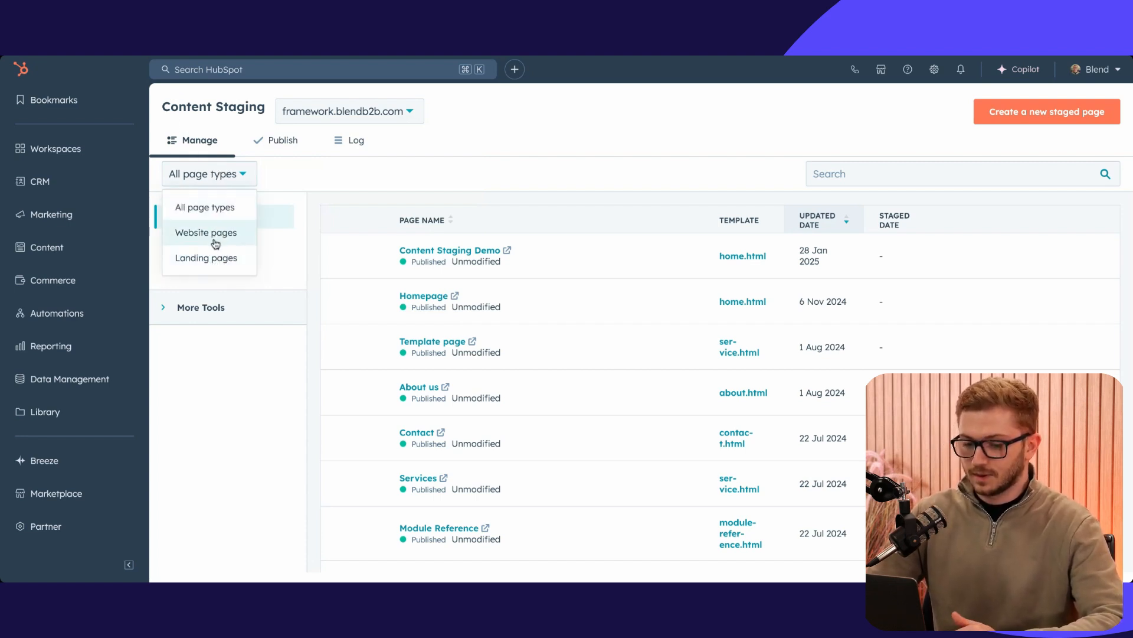
left_click(332, 176)
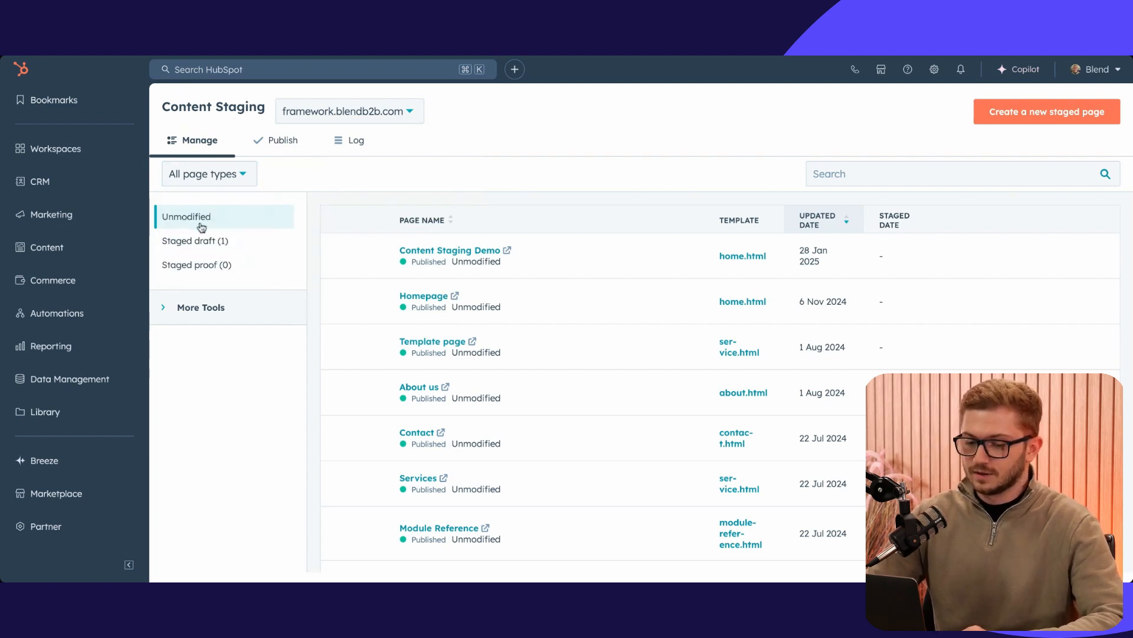
Look through the unmodified, staged draft and staged proof page lists, then return to the unmodified pages.
scroll(462, 330, "down", 2)
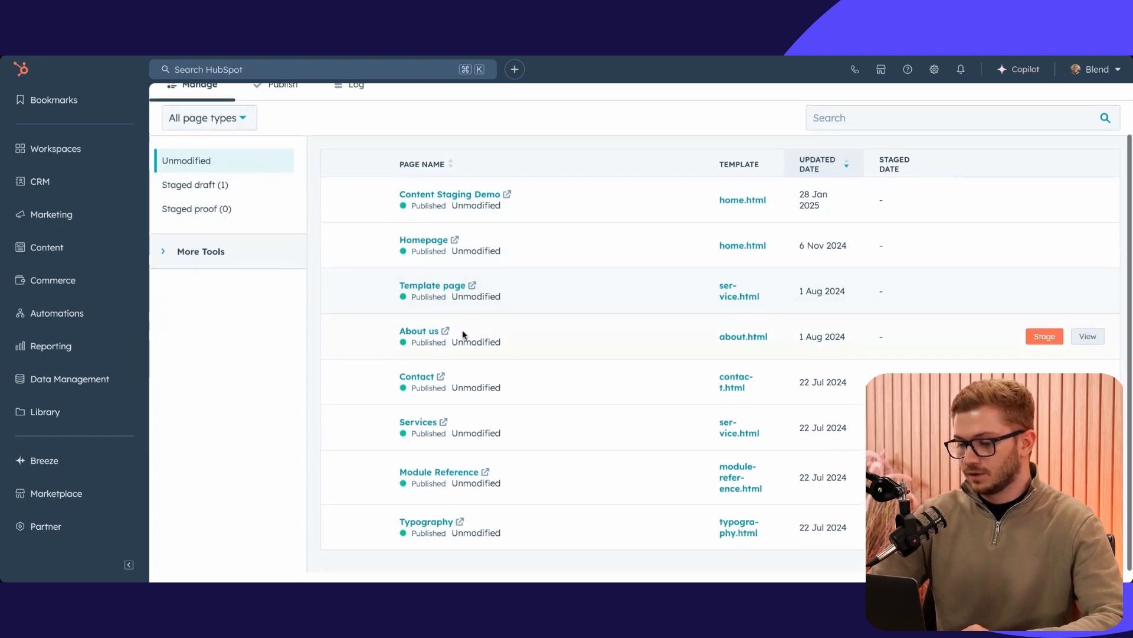
scroll(462, 329, "up", 2)
mouse_move(453, 264)
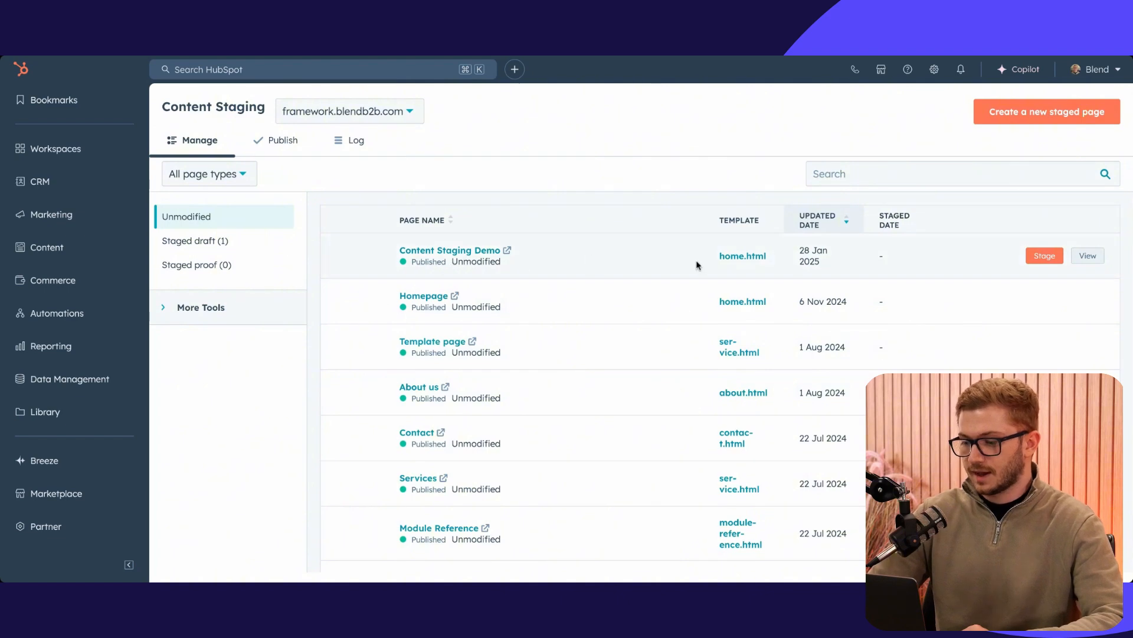
left_click(222, 243)
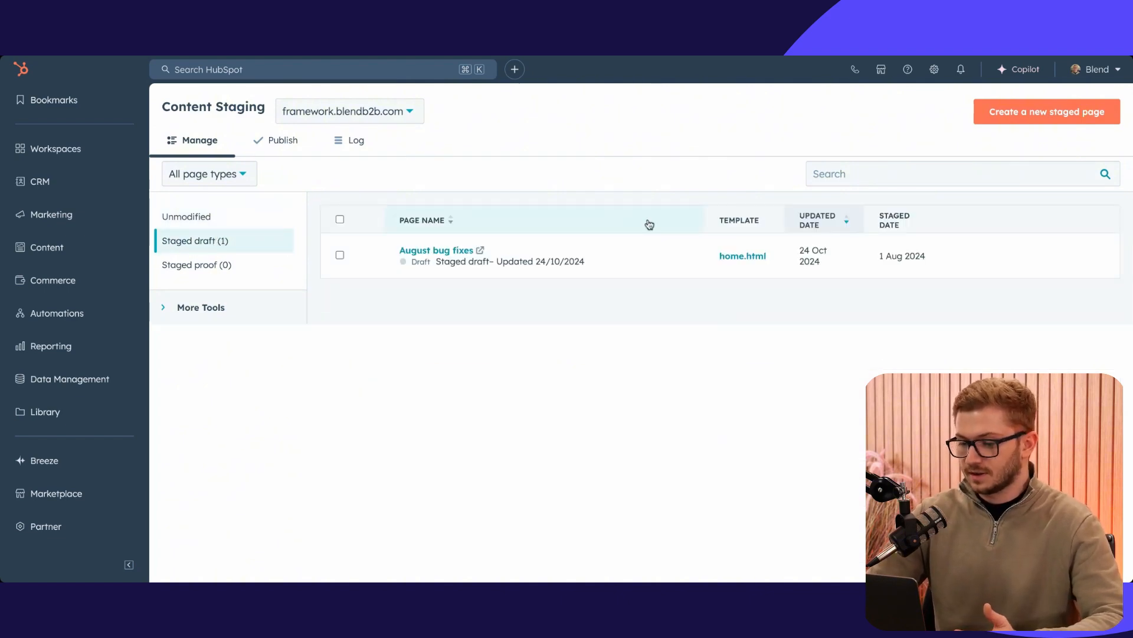
left_click(188, 218)
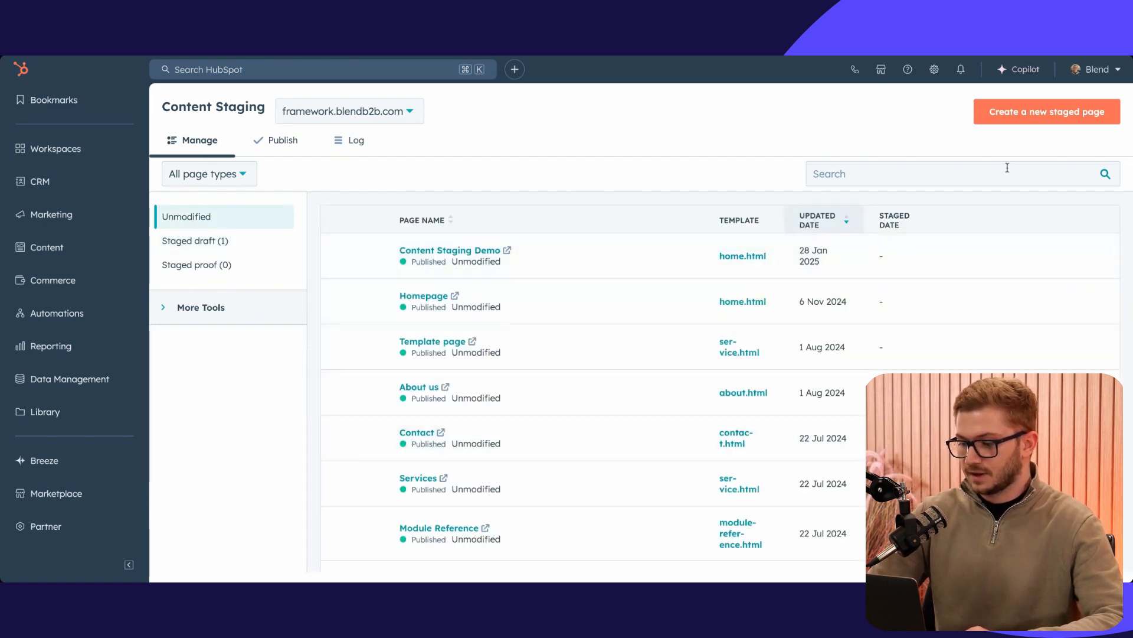
left_click(224, 245)
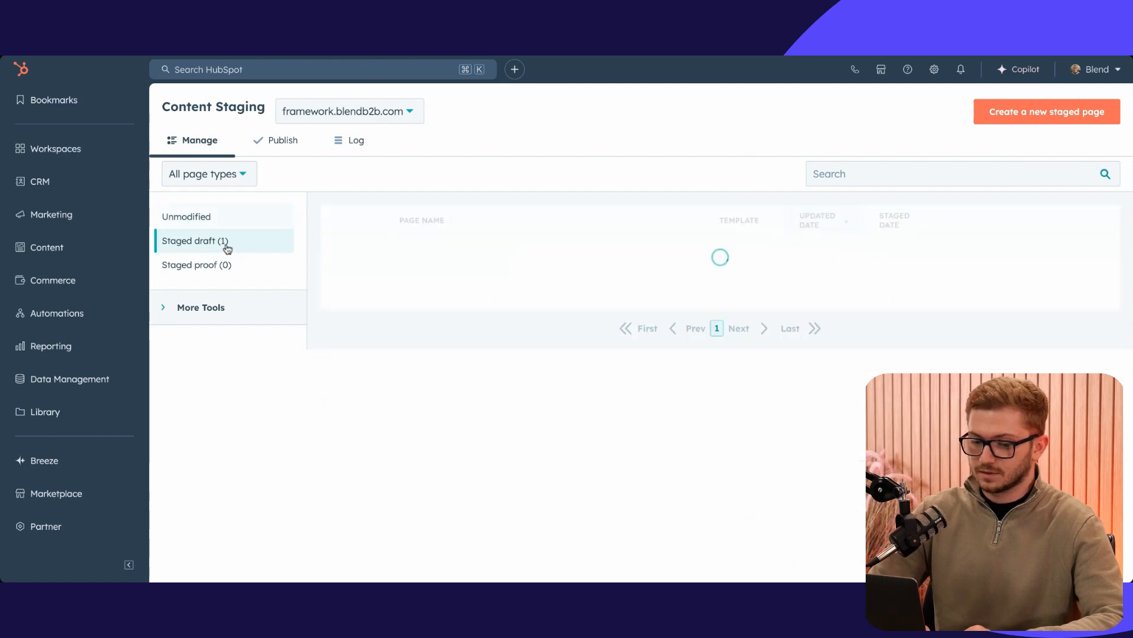
left_click(212, 267)
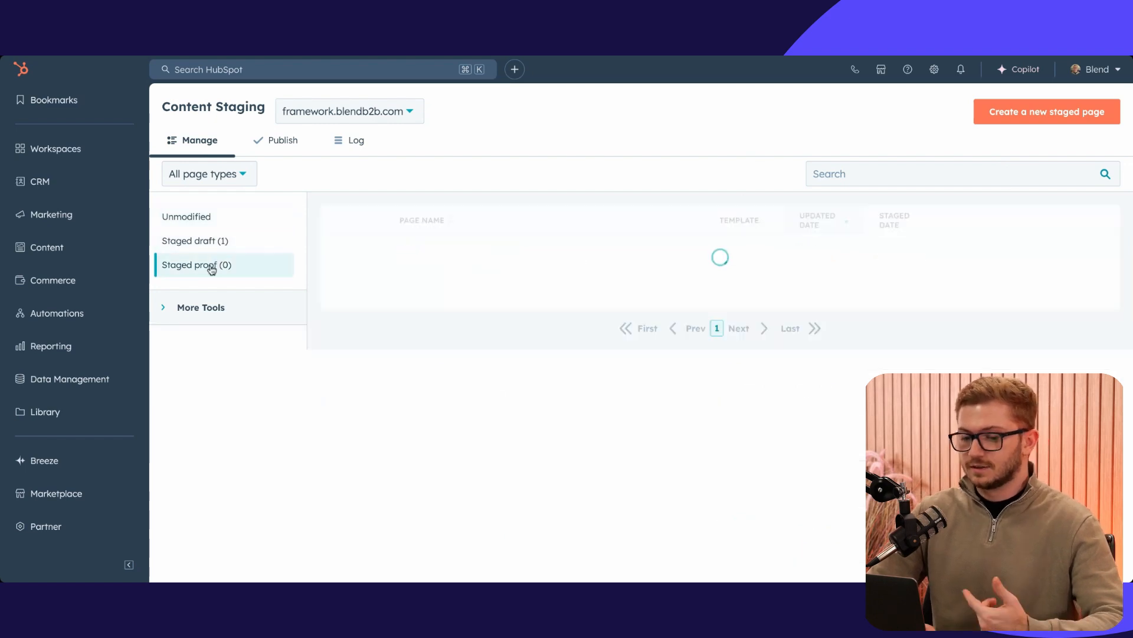
left_click(225, 222)
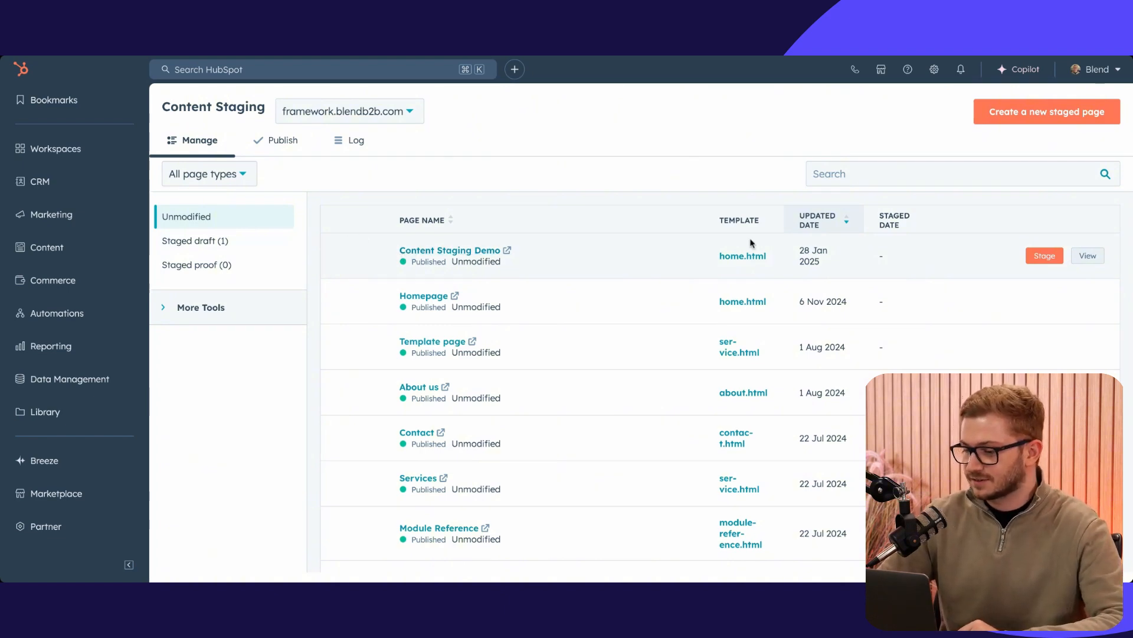
left_click(1043, 255)
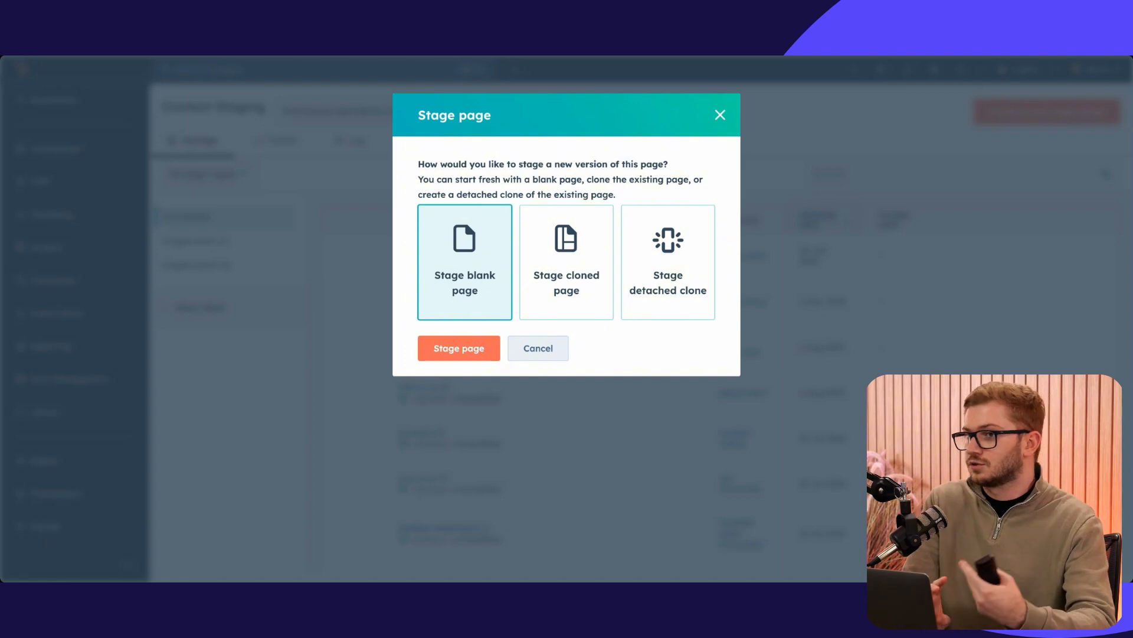
left_click(623, 218)
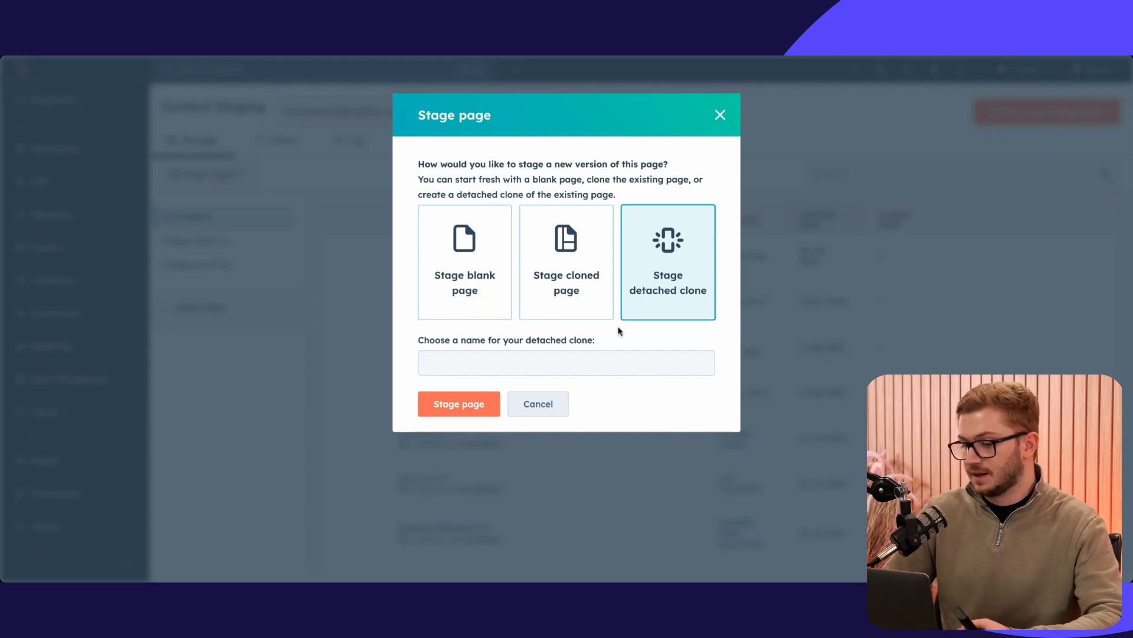
left_click(720, 115)
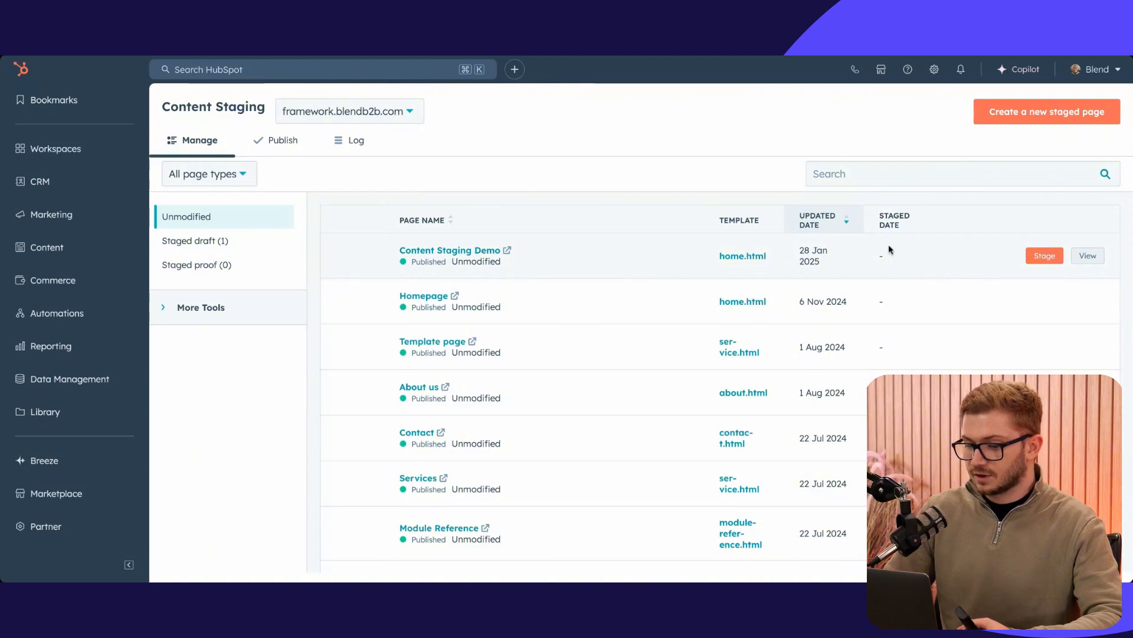
Stage the Content Staging Demo page as a cloned page, comparing the blank and detached clone options first.
left_click(1041, 258)
left_click(592, 242)
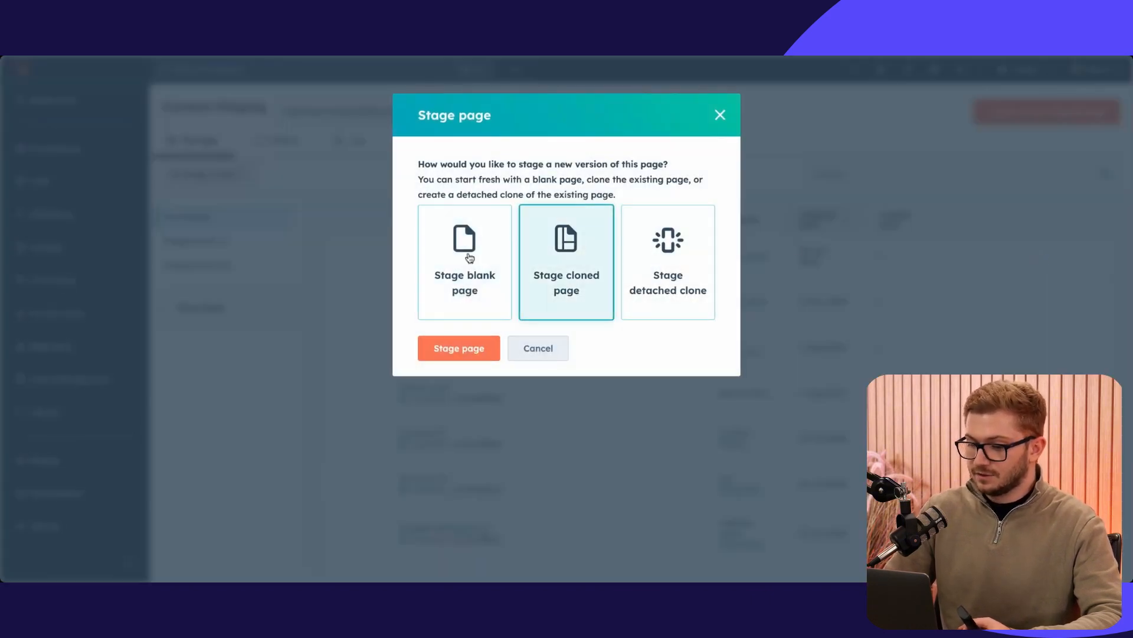
left_click(468, 260)
left_click(567, 243)
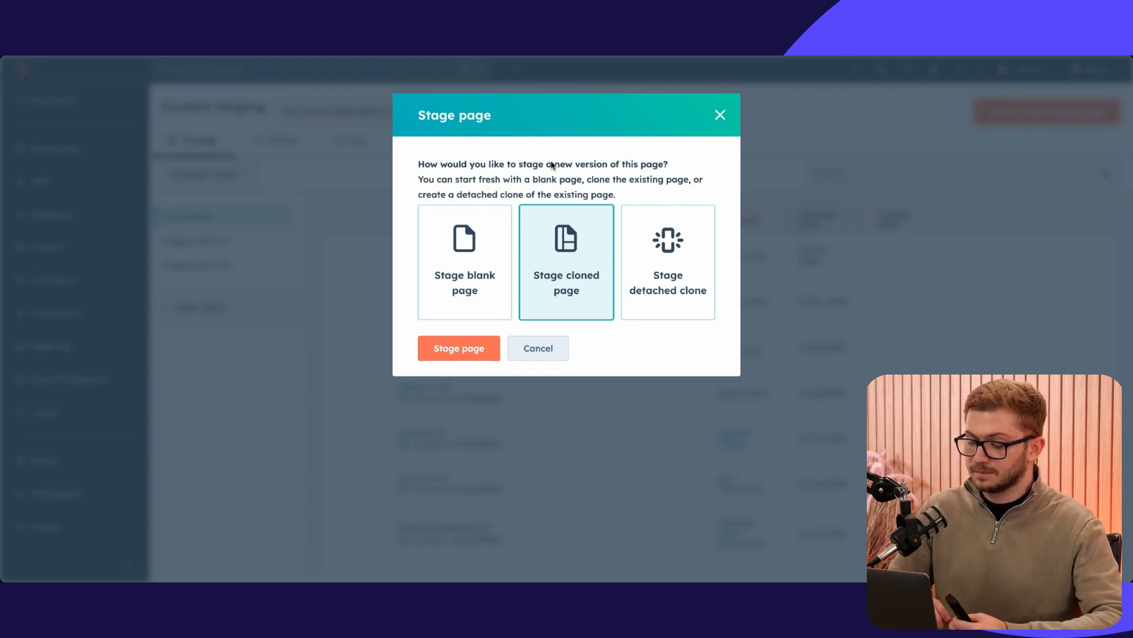
left_click(680, 262)
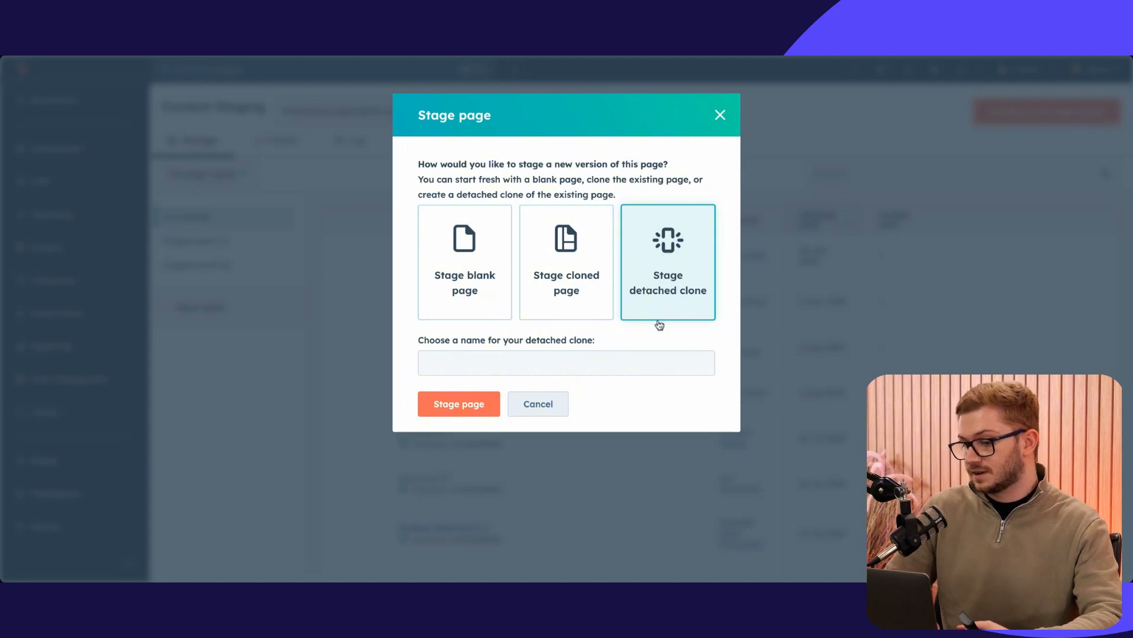
left_click(676, 363)
left_click(663, 174)
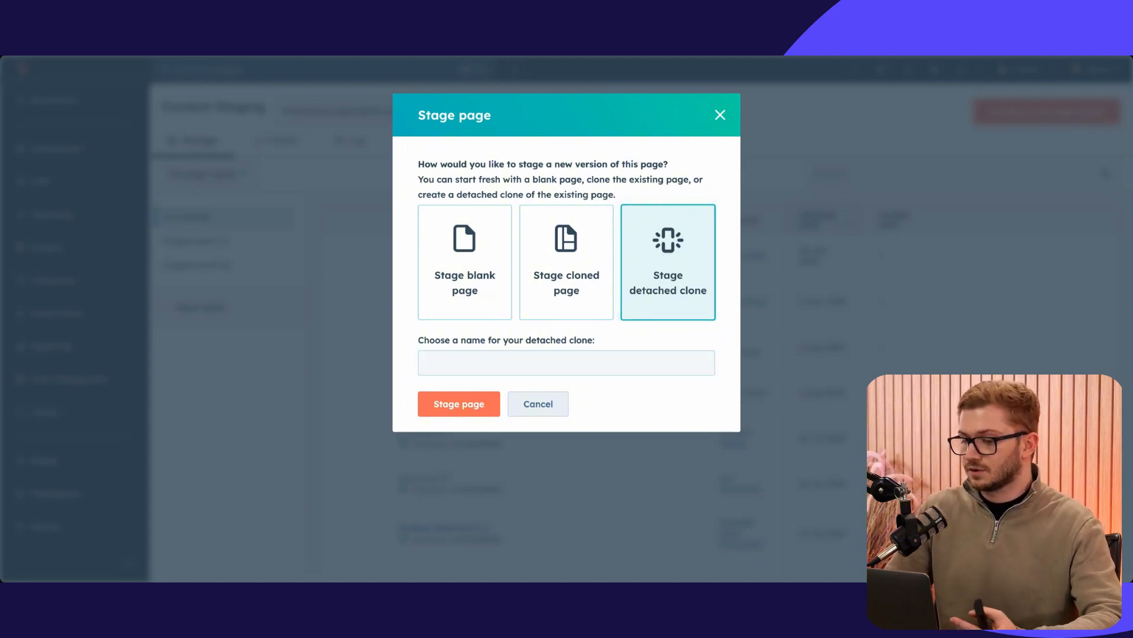
left_click(566, 262)
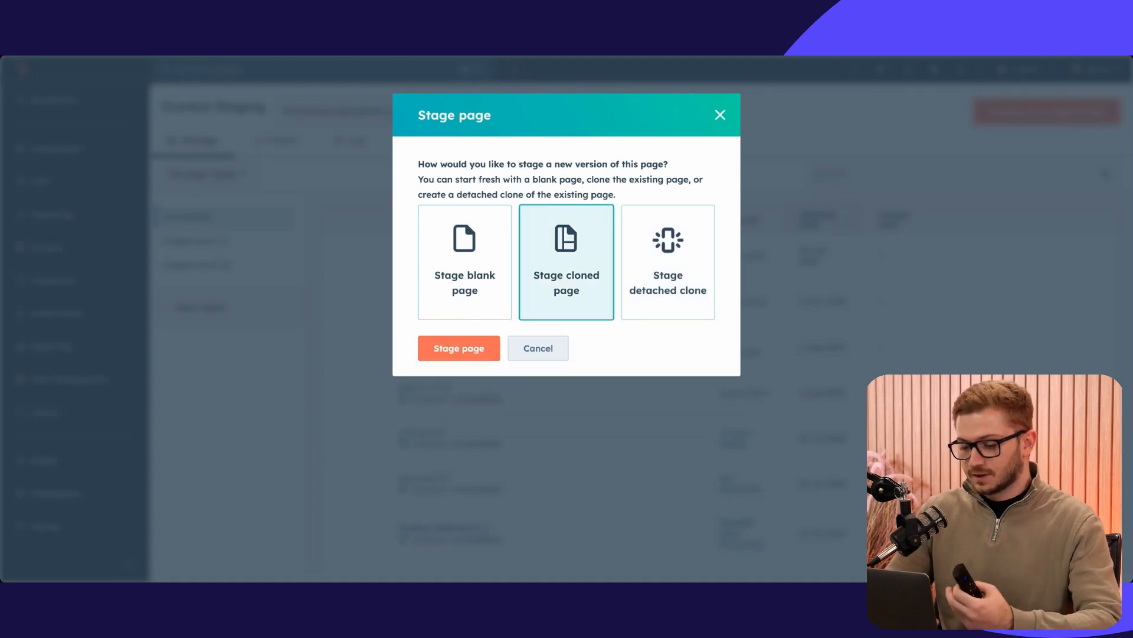
left_click(465, 348)
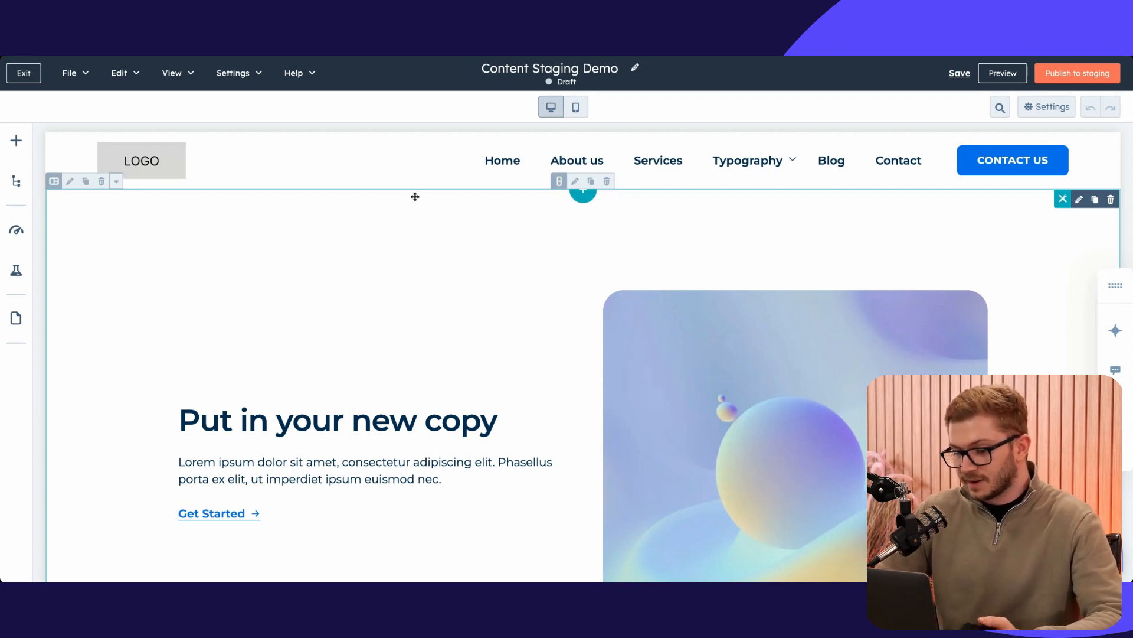
Add a Centered text section to the staged page directly below the hero section.
scroll(385, 301, "down", 2)
scroll(388, 253, "up", 2)
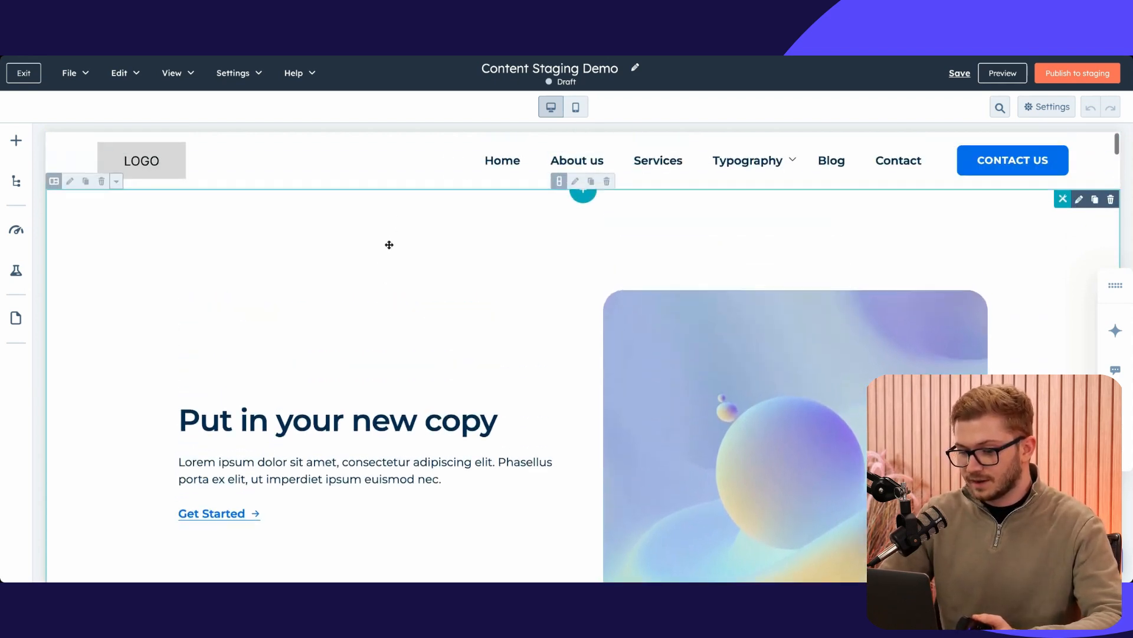
scroll(364, 362, "down", 5)
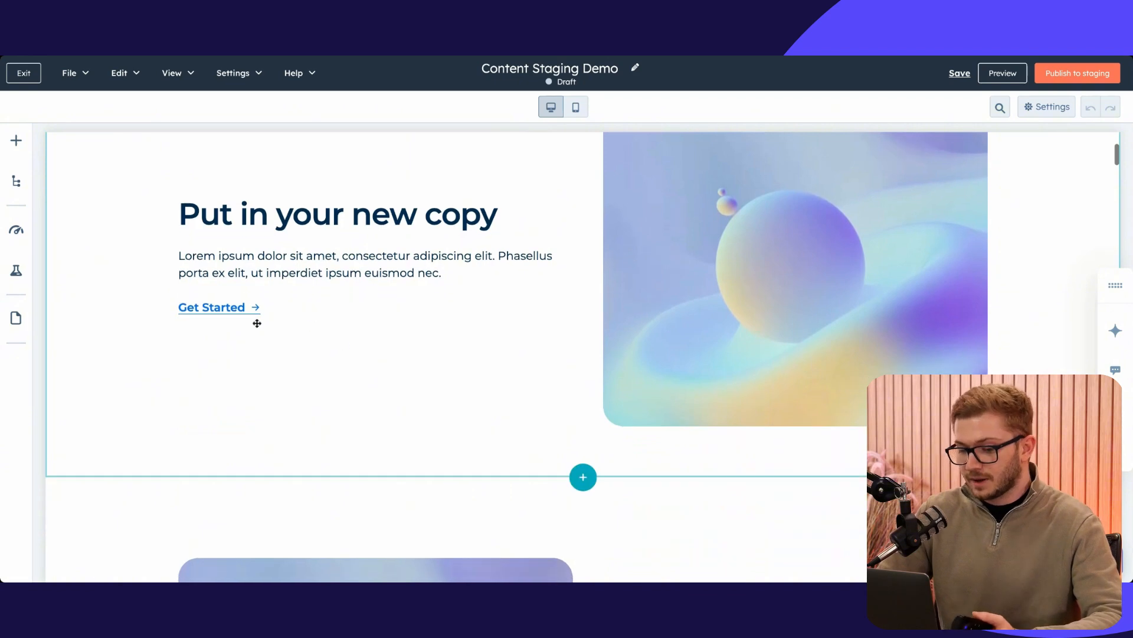
left_click(15, 182)
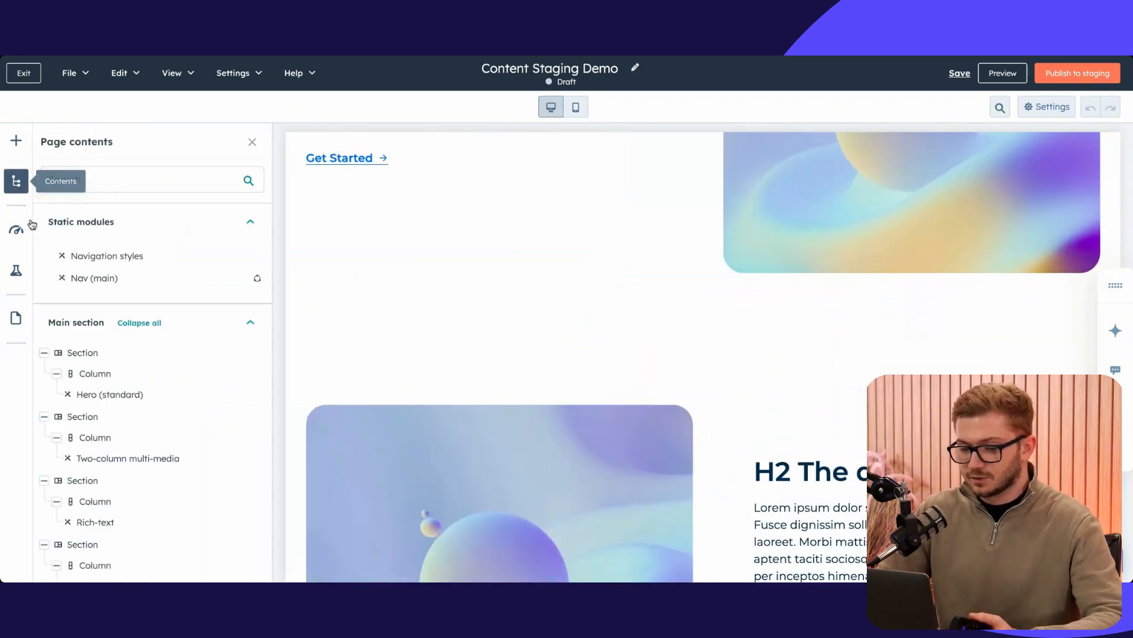
left_click(18, 142)
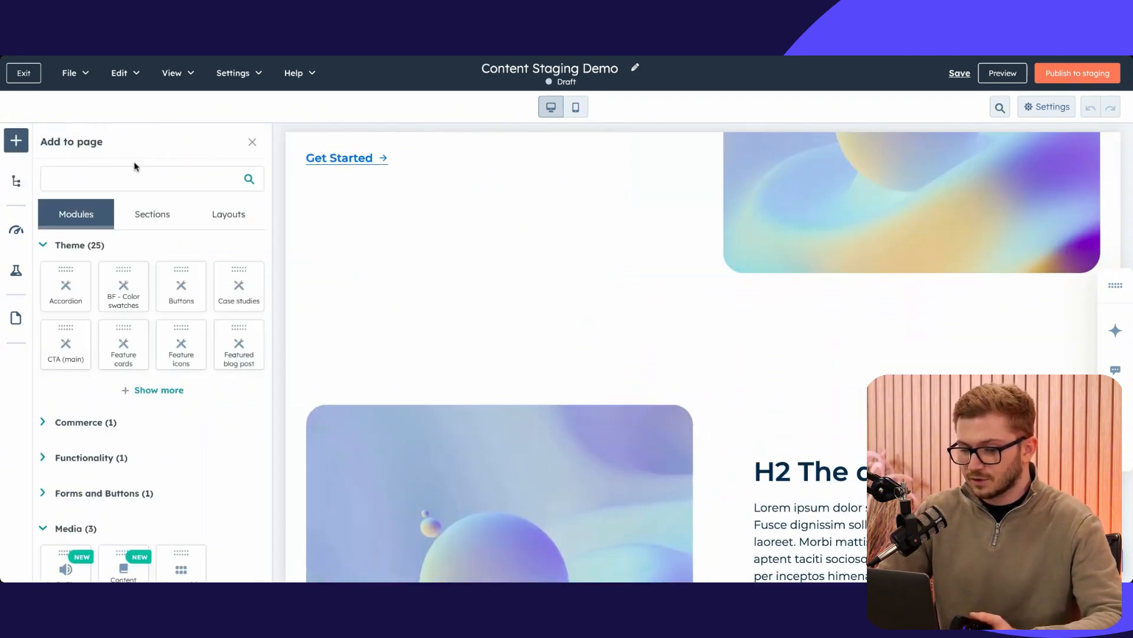
left_click(148, 224)
scroll(160, 384, "down", 1)
scroll(167, 413, "up", 1)
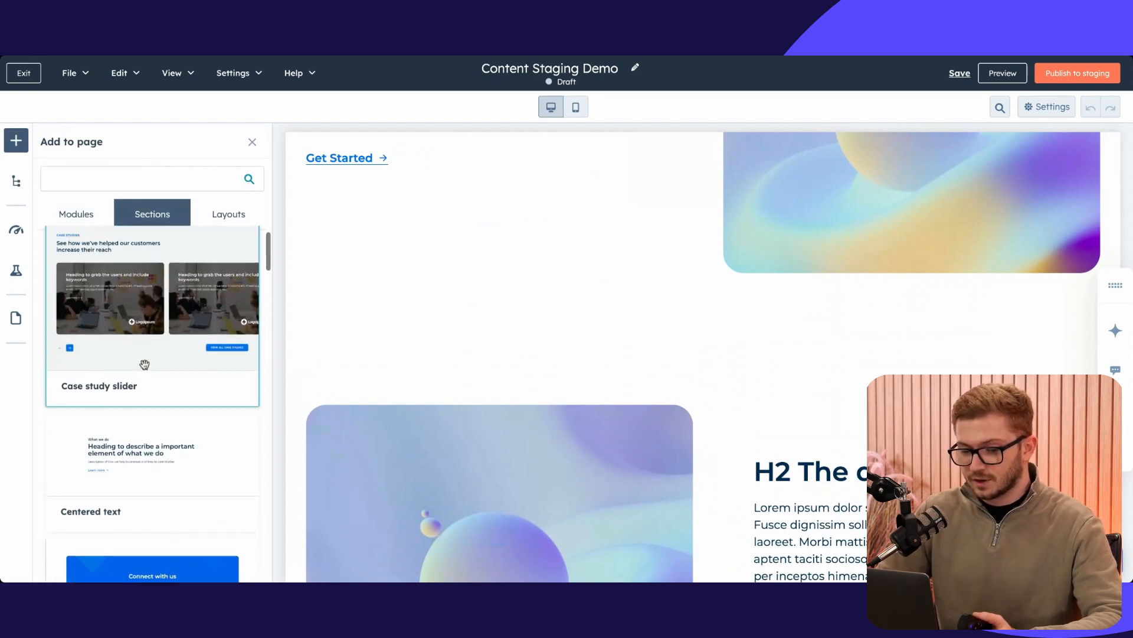
scroll(168, 425, "down", 3)
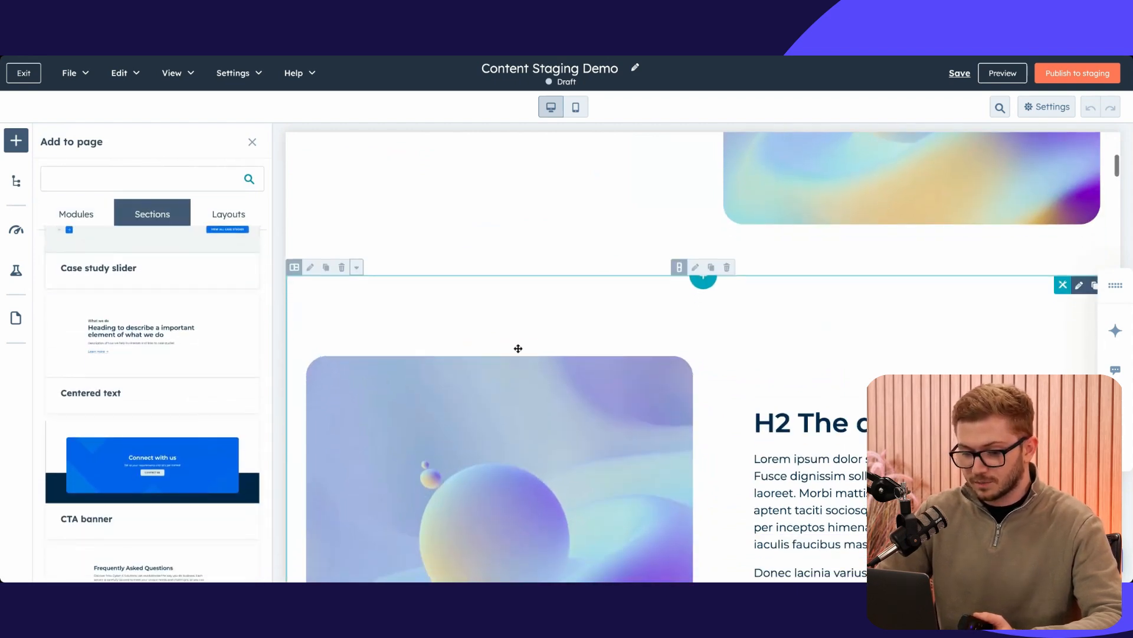
left_click_drag(144, 362, 470, 275)
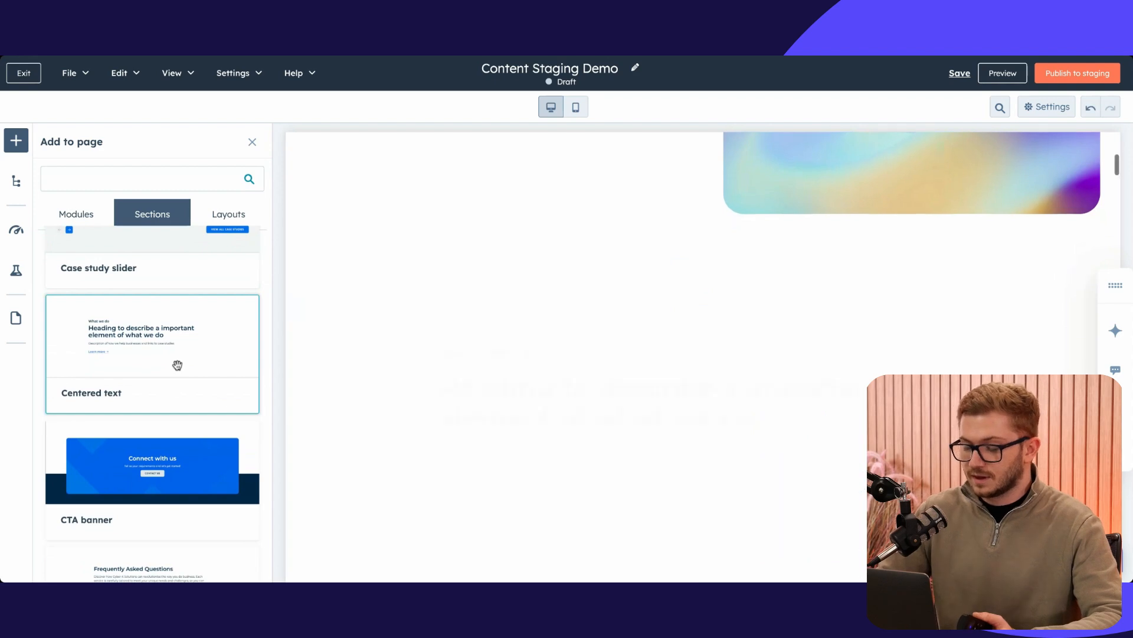
Add a CTA banner section to the staged page below the "What we do" text.
scroll(448, 277, "down", 11)
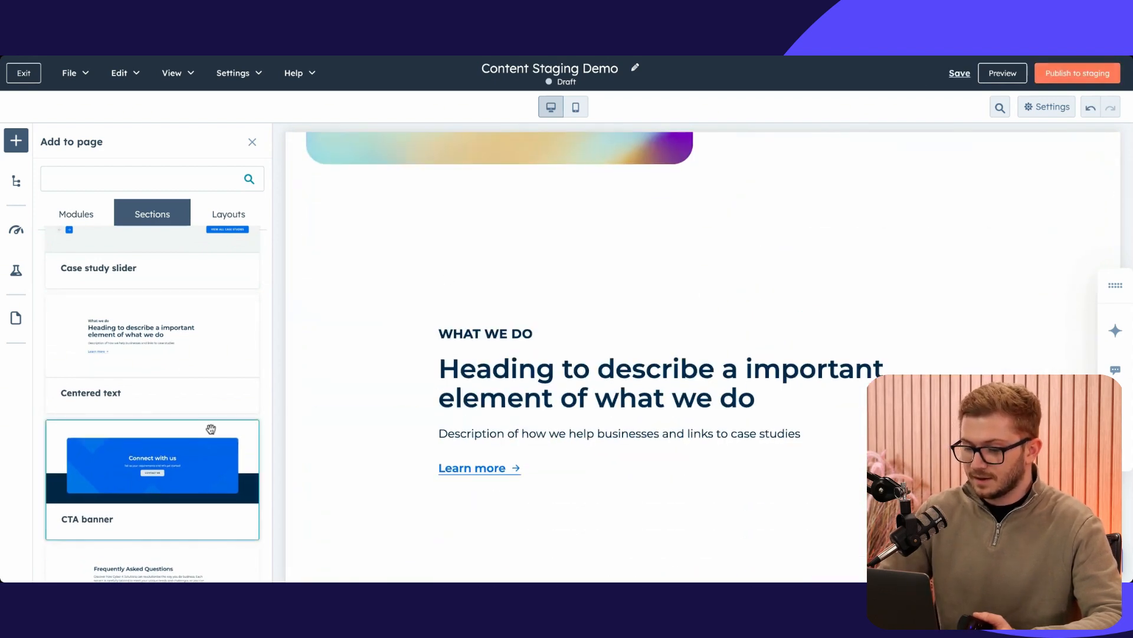
left_click_drag(215, 431, 539, 314)
scroll(540, 314, "up", 15)
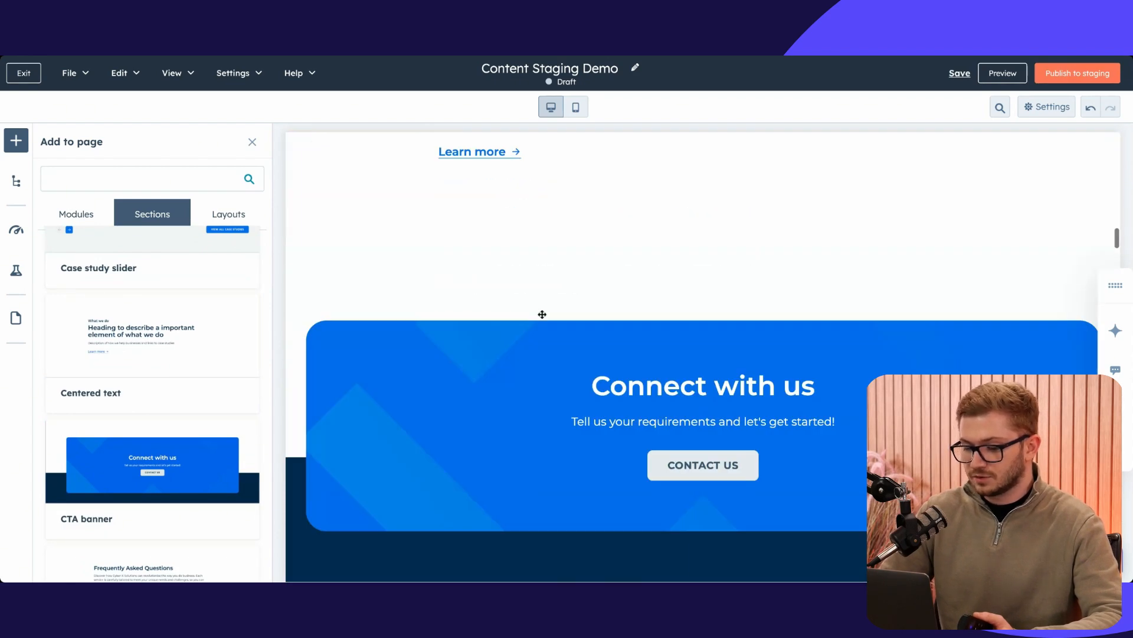
scroll(541, 314, "up", 8)
scroll(131, 454, "down", 5)
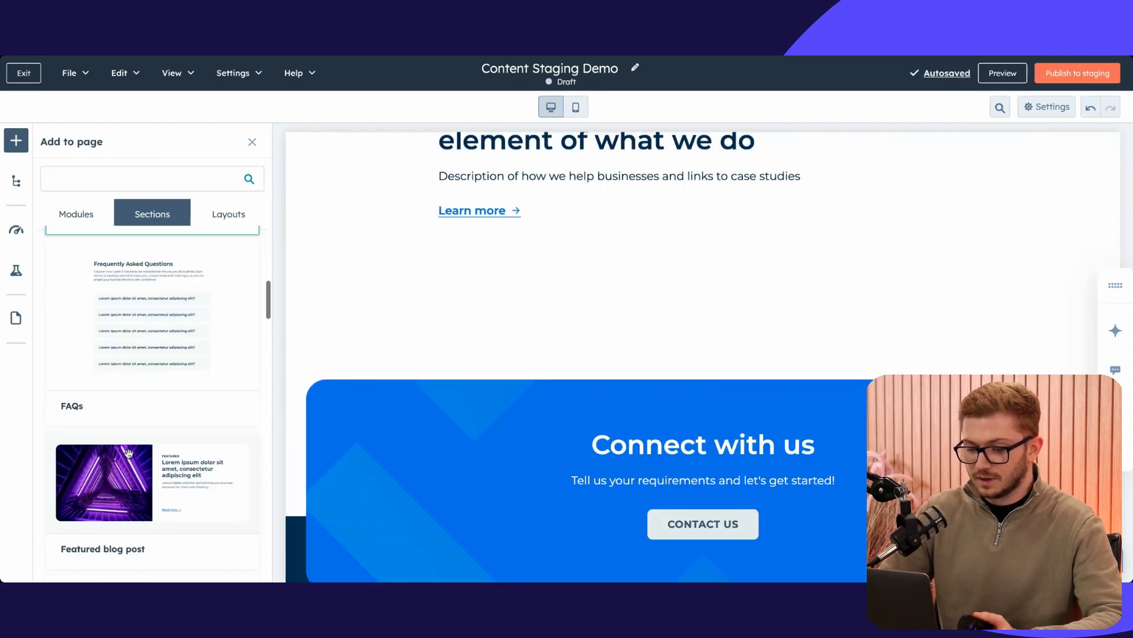
Delete the "Connect with us" banner from the staged page along with the empty section it leaves behind.
scroll(946, 347, "down", 1)
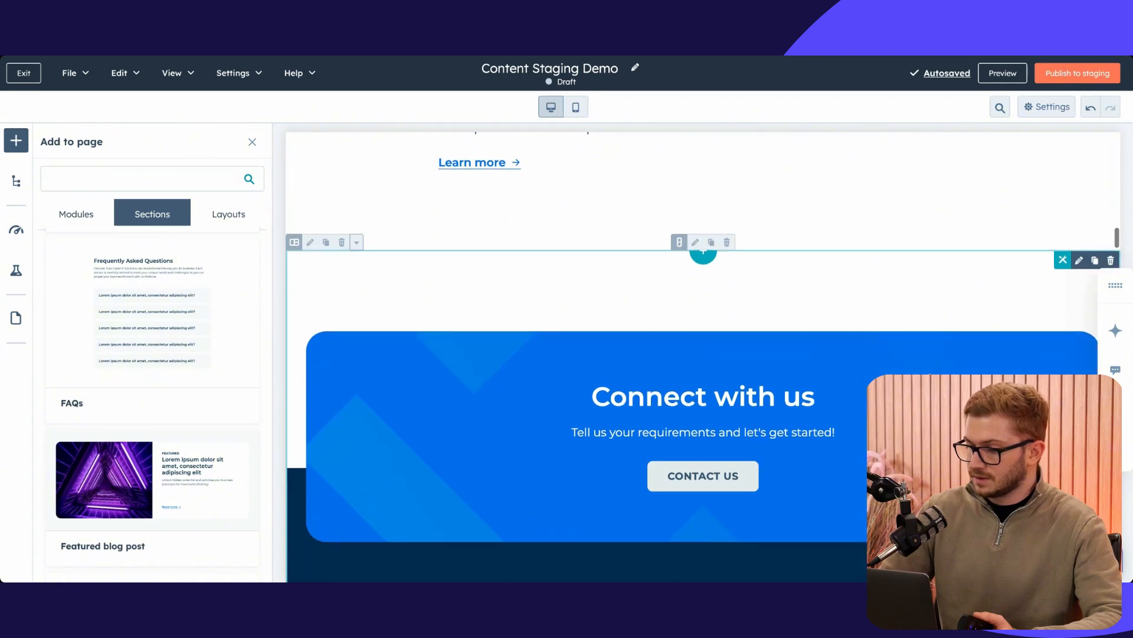
left_click(1108, 256)
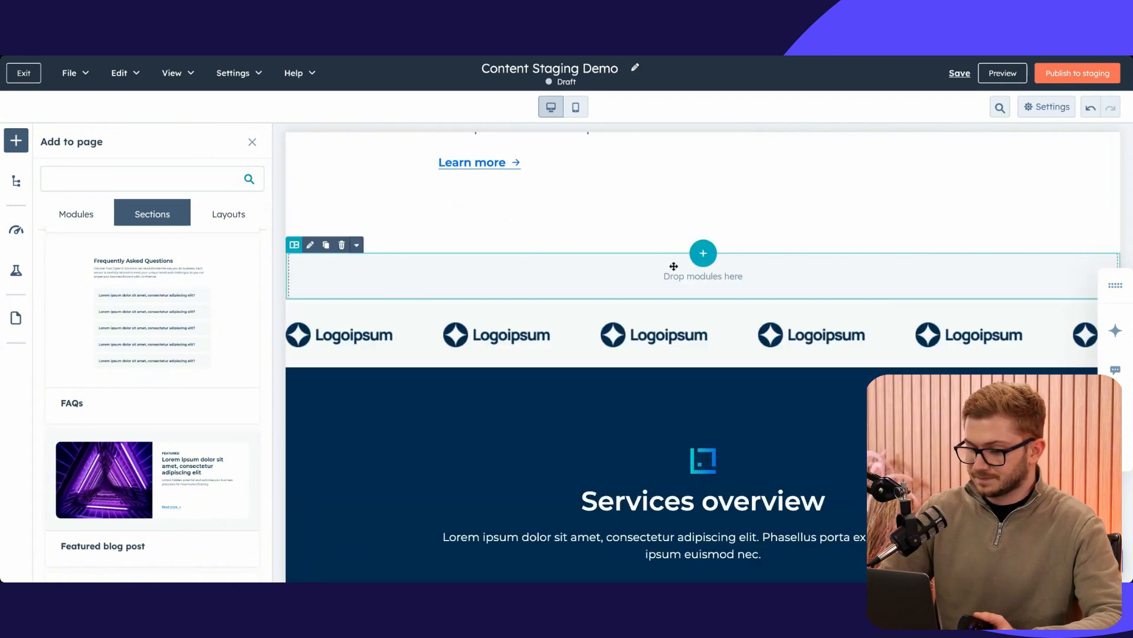
mouse_move(508, 255)
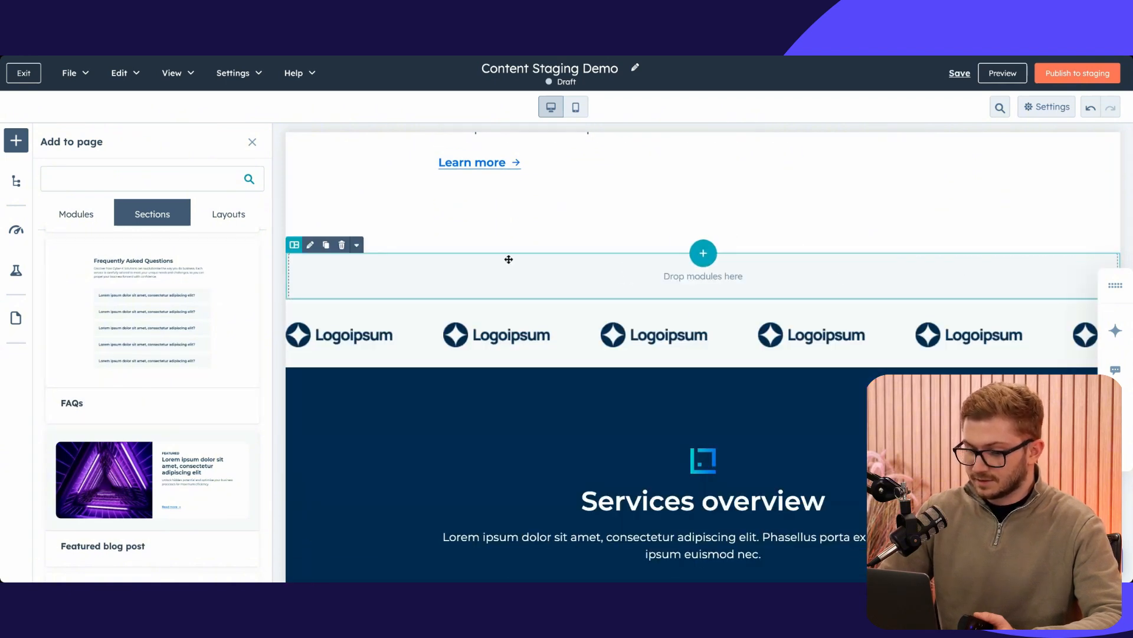
left_click(342, 245)
Add a Featured blog post section between the "What we do" text and the logo strip, and look over the staged page.
scroll(136, 413, "down", 1)
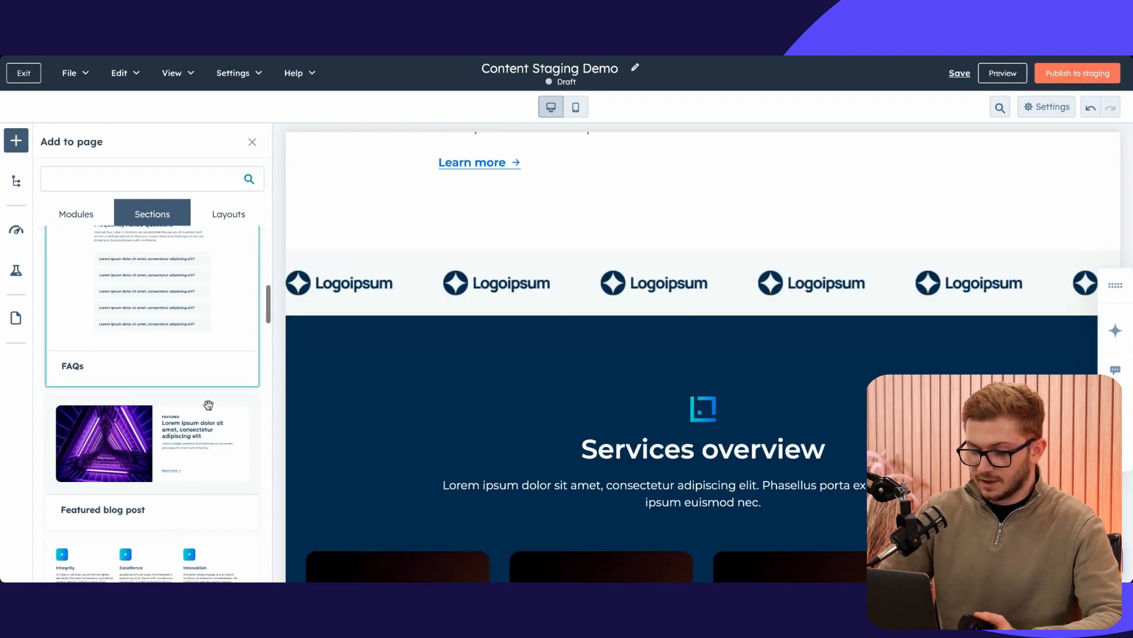
left_click_drag(126, 442, 531, 222)
scroll(708, 322, "down", 15)
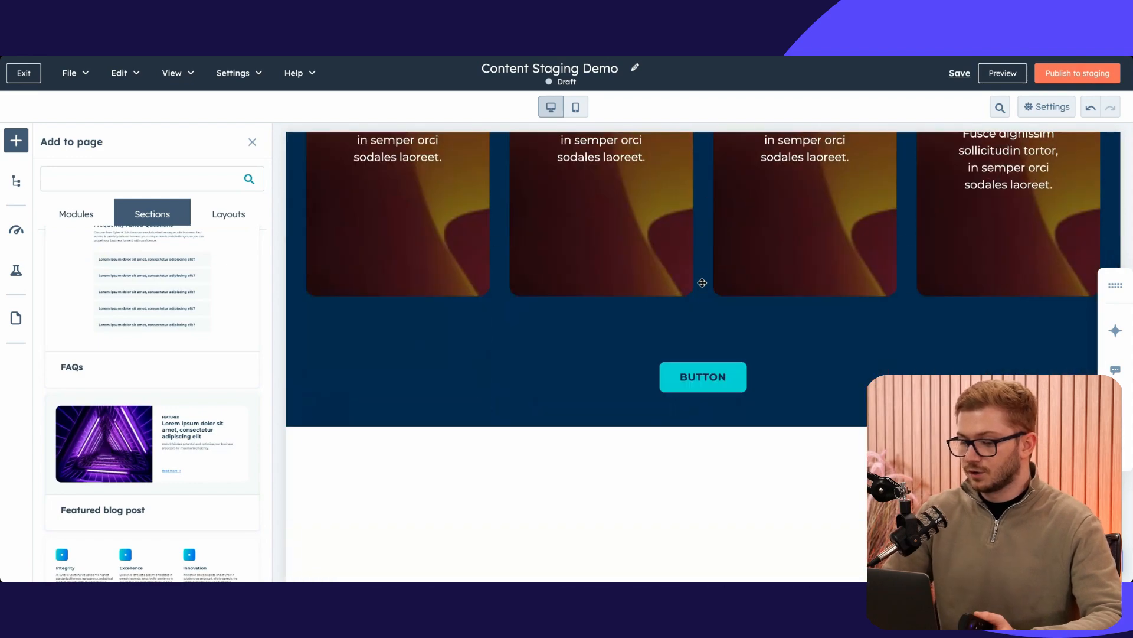
scroll(702, 283, "down", 20)
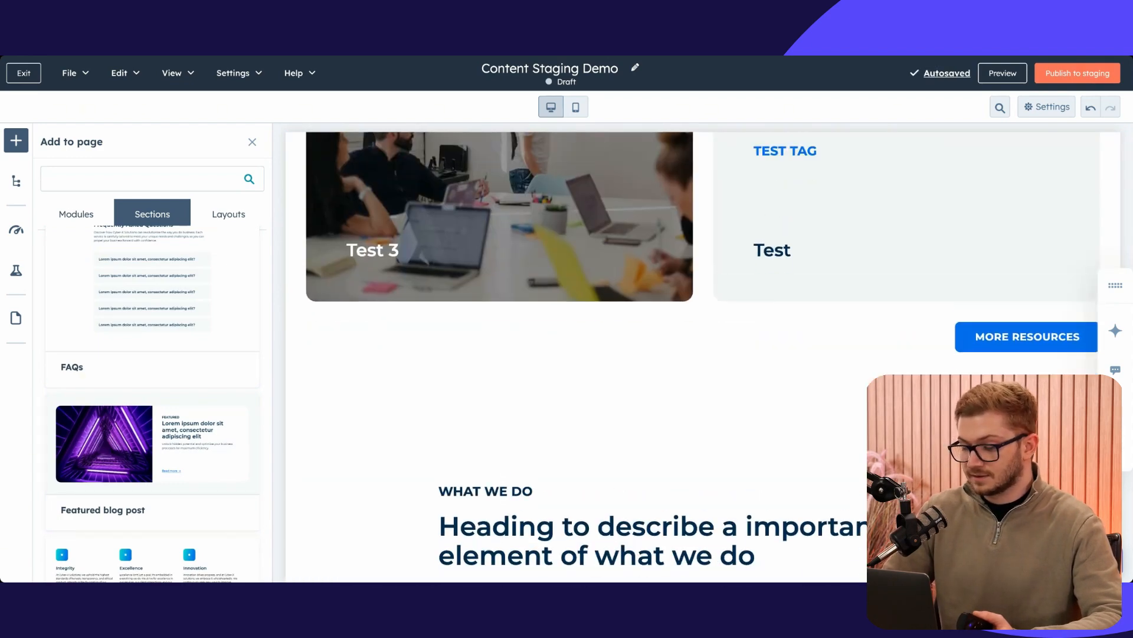
scroll(703, 354, "up", 20)
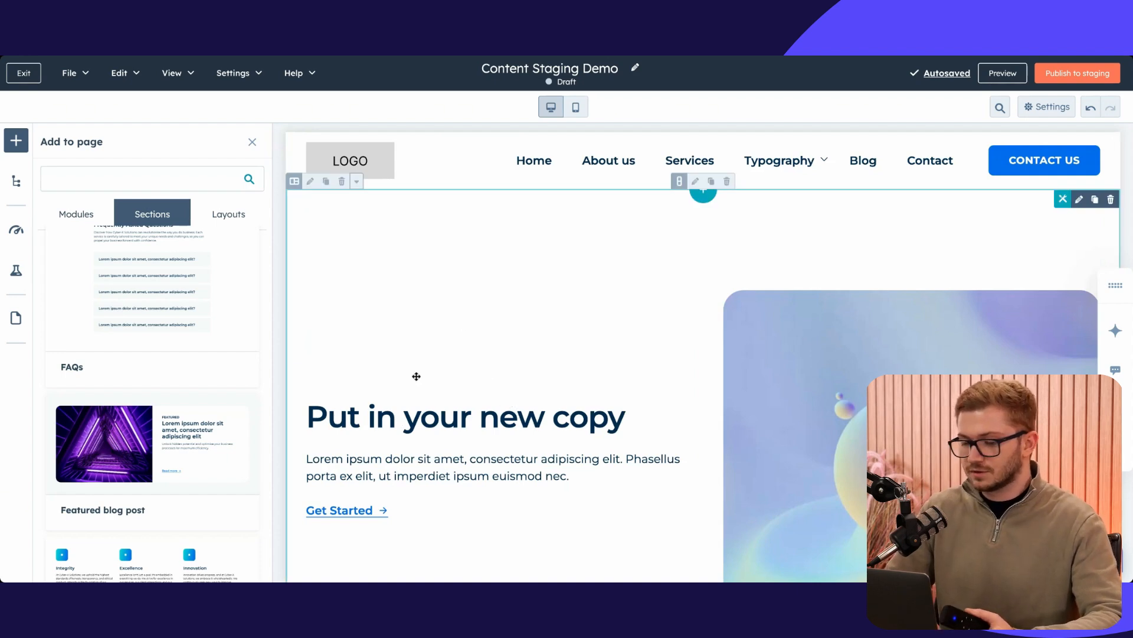
scroll(417, 376, "down", 2)
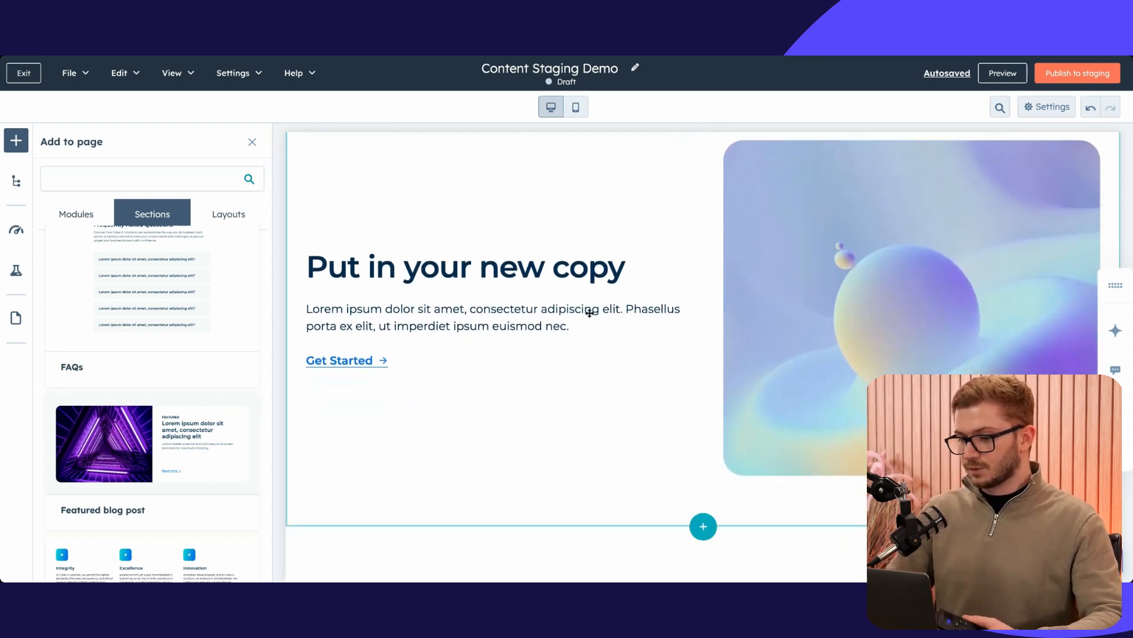
scroll(589, 311, "up", 2)
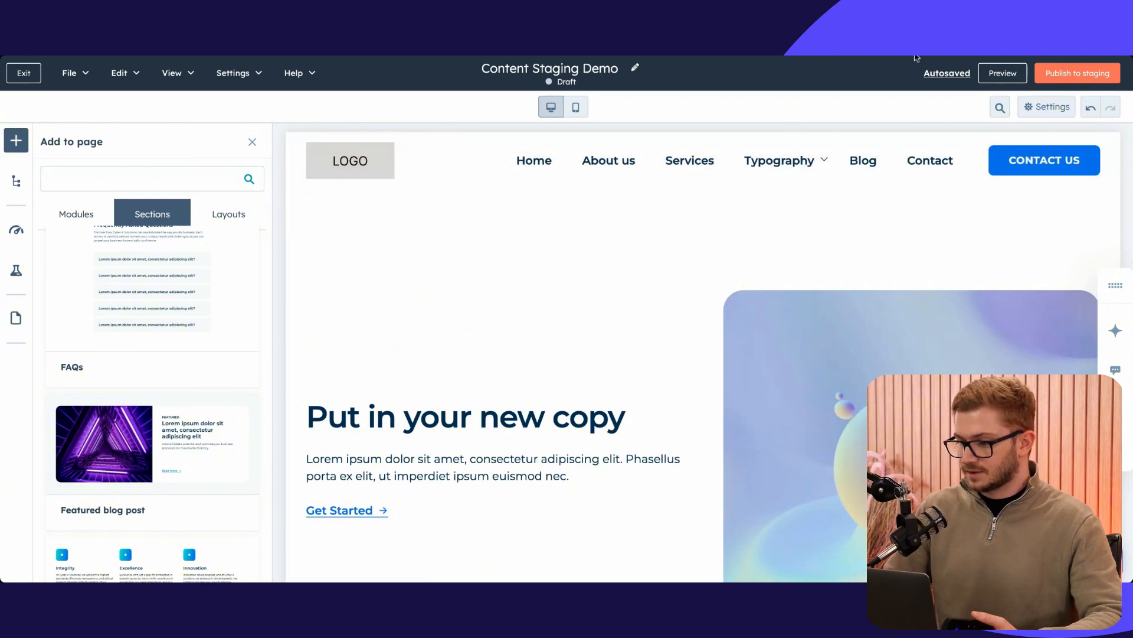
Publish the Content Staging Demo page to staging and exit the page editor.
left_click(1076, 74)
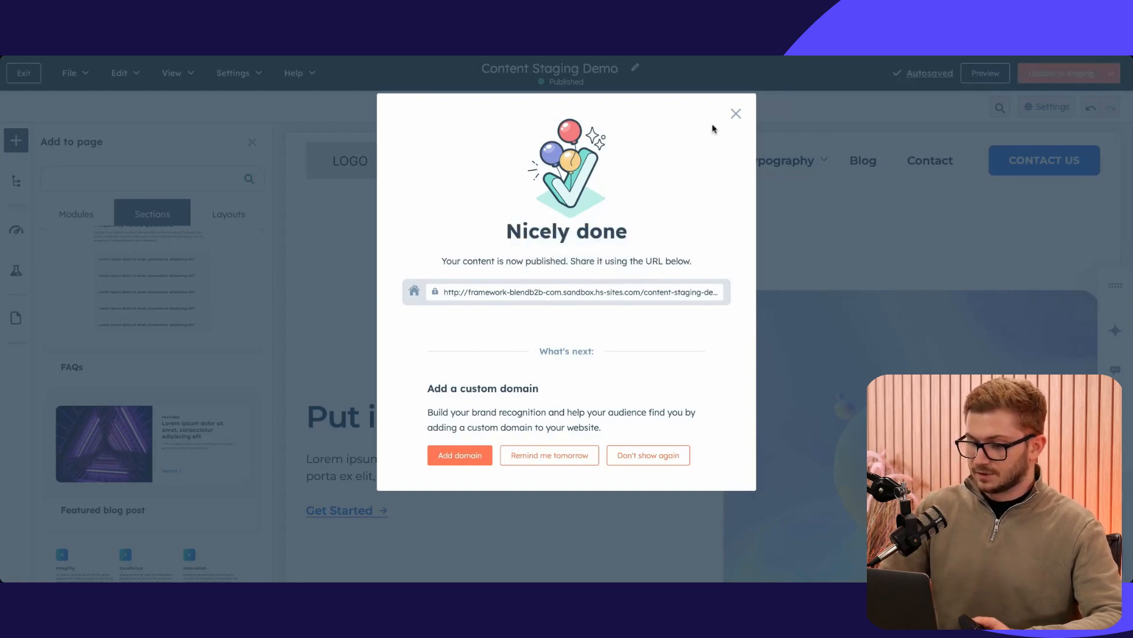
left_click(735, 114)
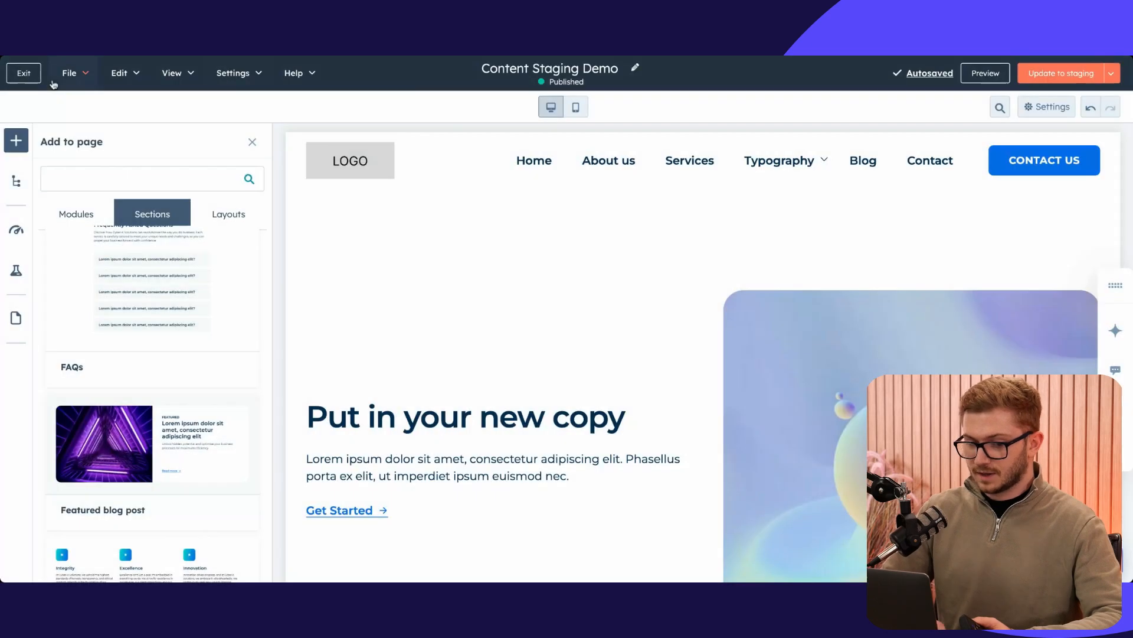
left_click(24, 72)
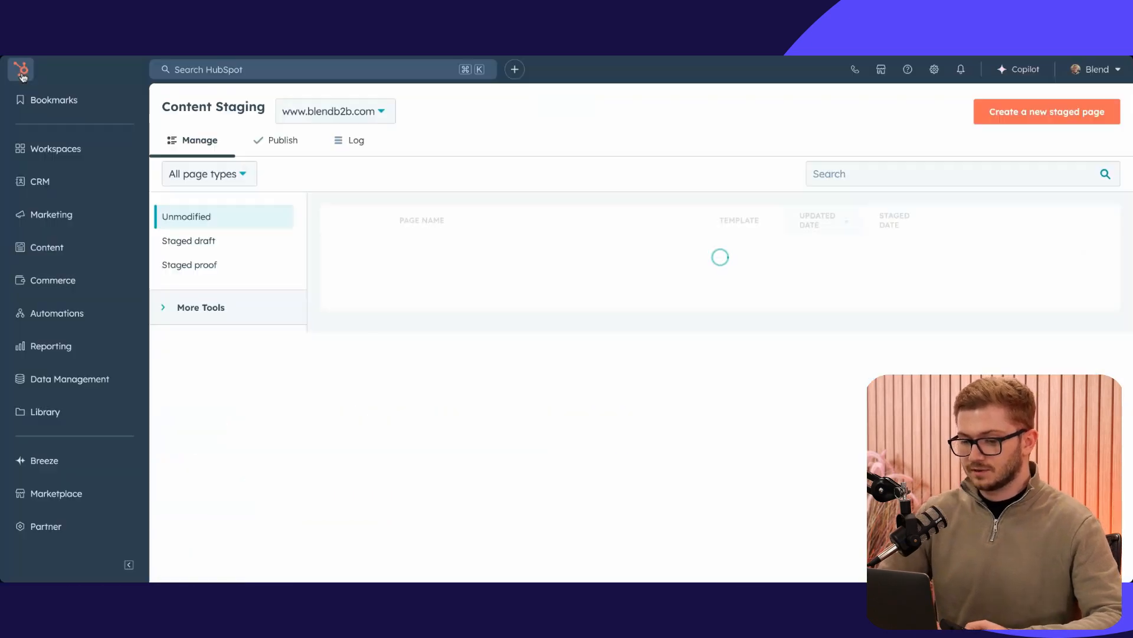
Switch Content Staging to the framework.blendb2b.com domain and show its staged proof pages.
left_click(351, 106)
scroll(372, 220, "up", 2)
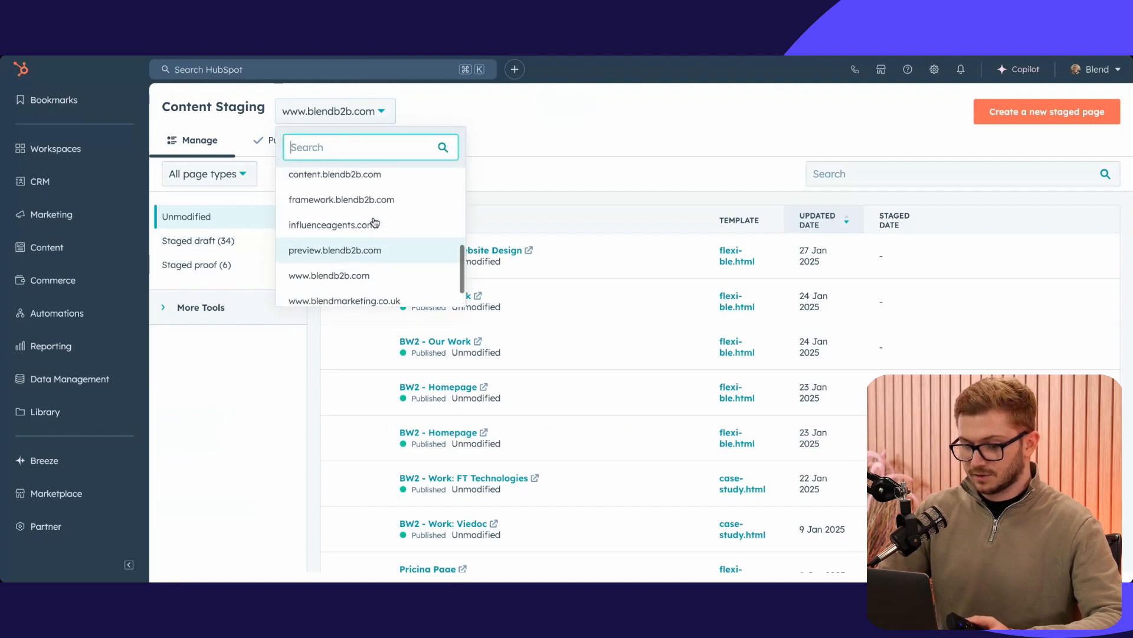
left_click(355, 204)
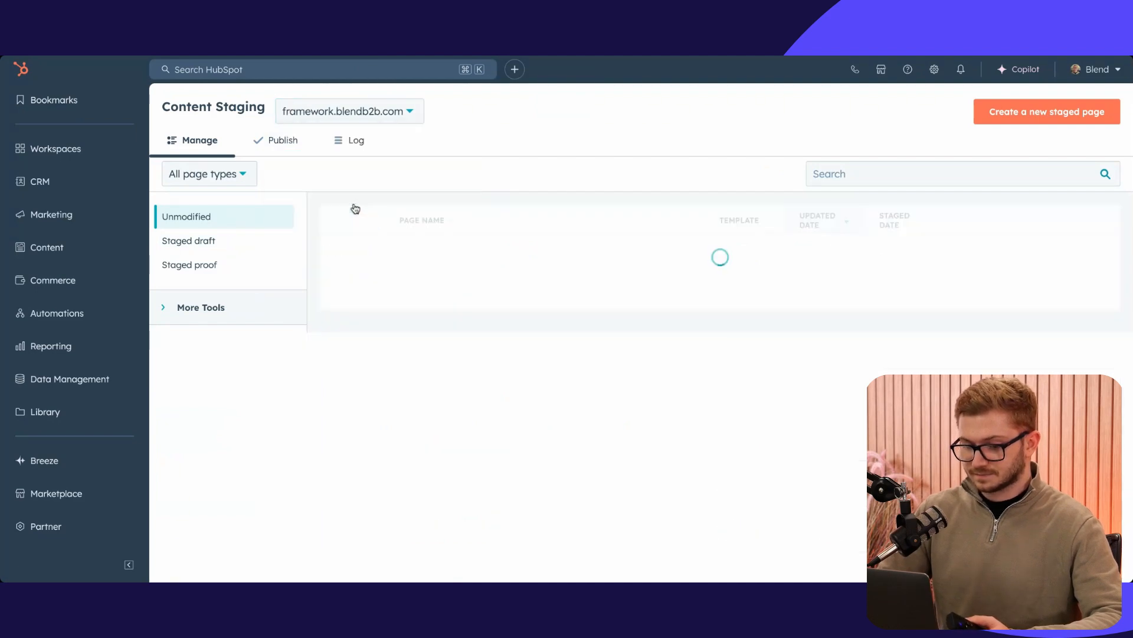
left_click(236, 263)
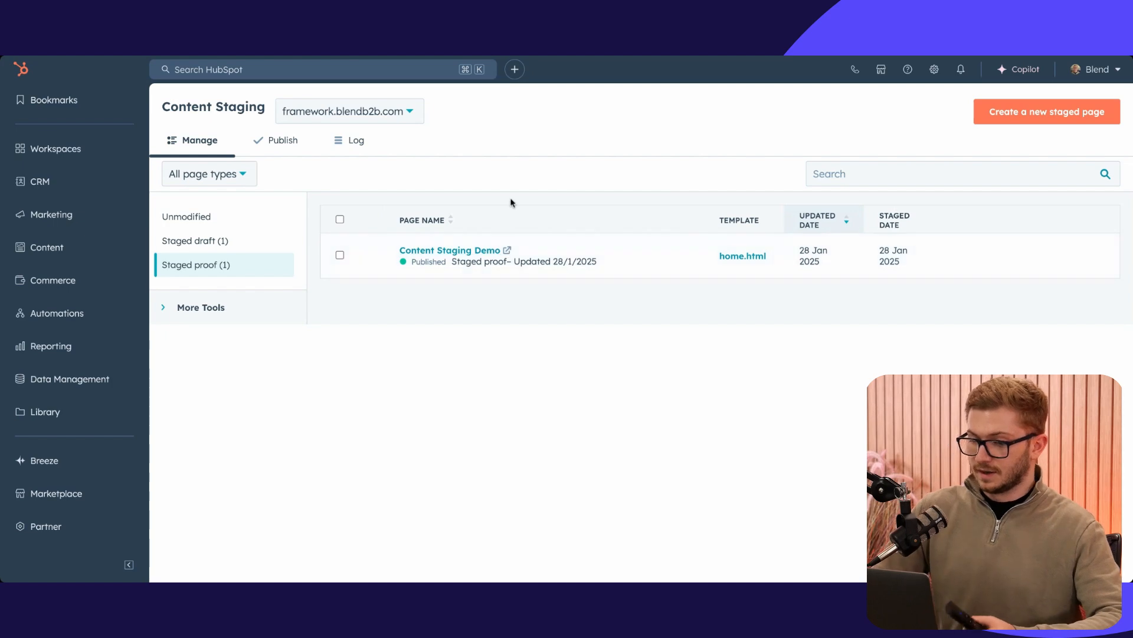
Select the staged Content Staging Demo page among the pages ready to publish and start a job publishing it to the live domain.
left_click(277, 149)
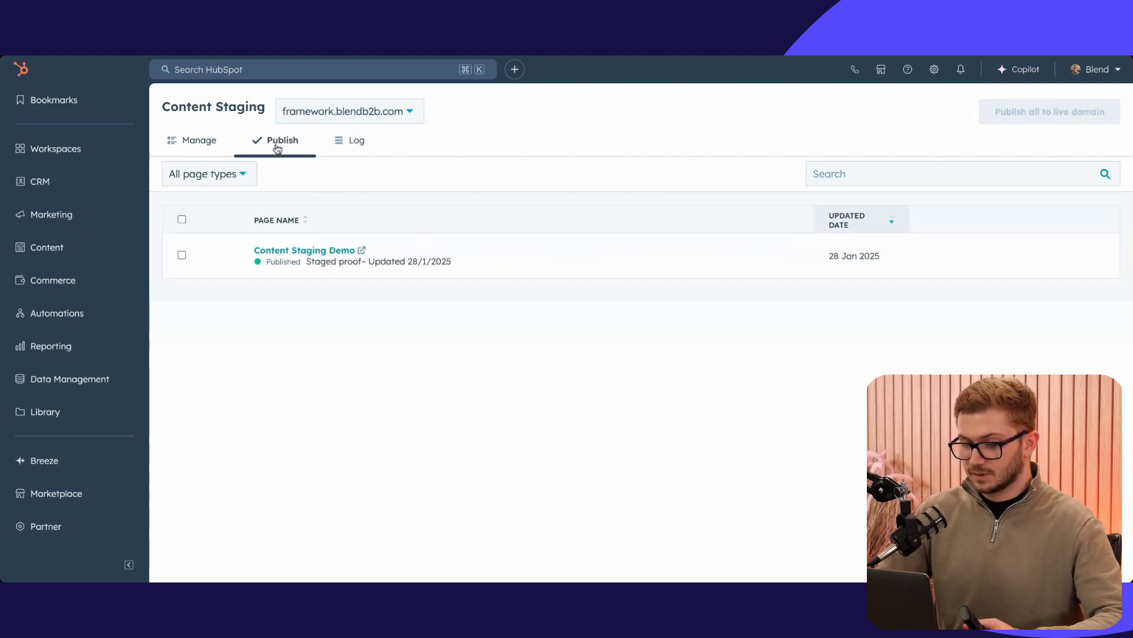
left_click(182, 255)
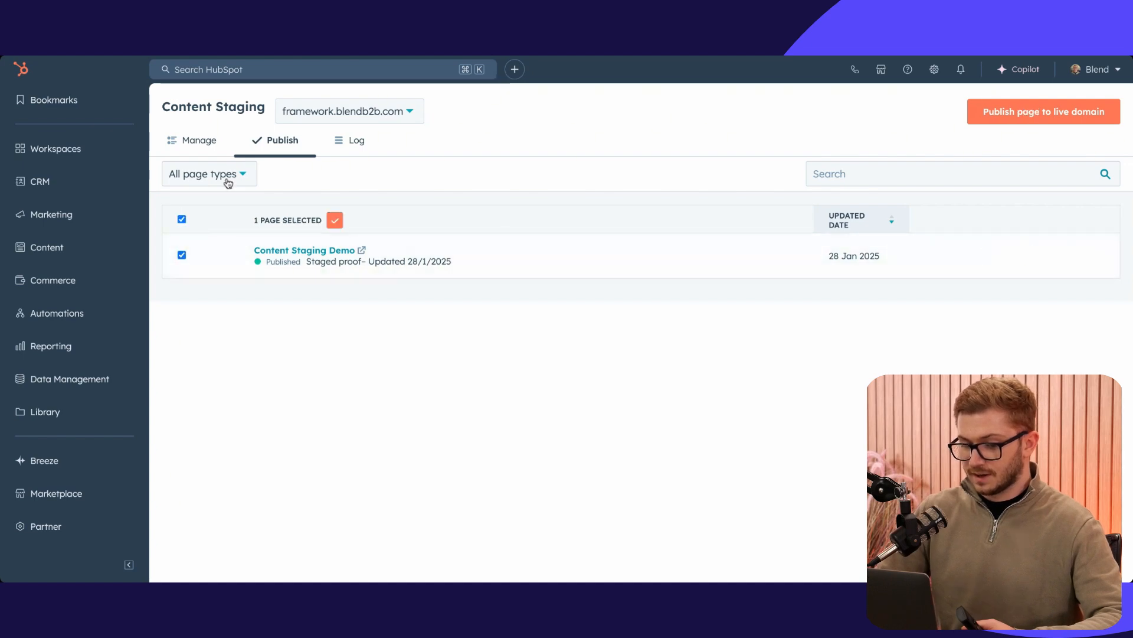
mouse_move(994, 249)
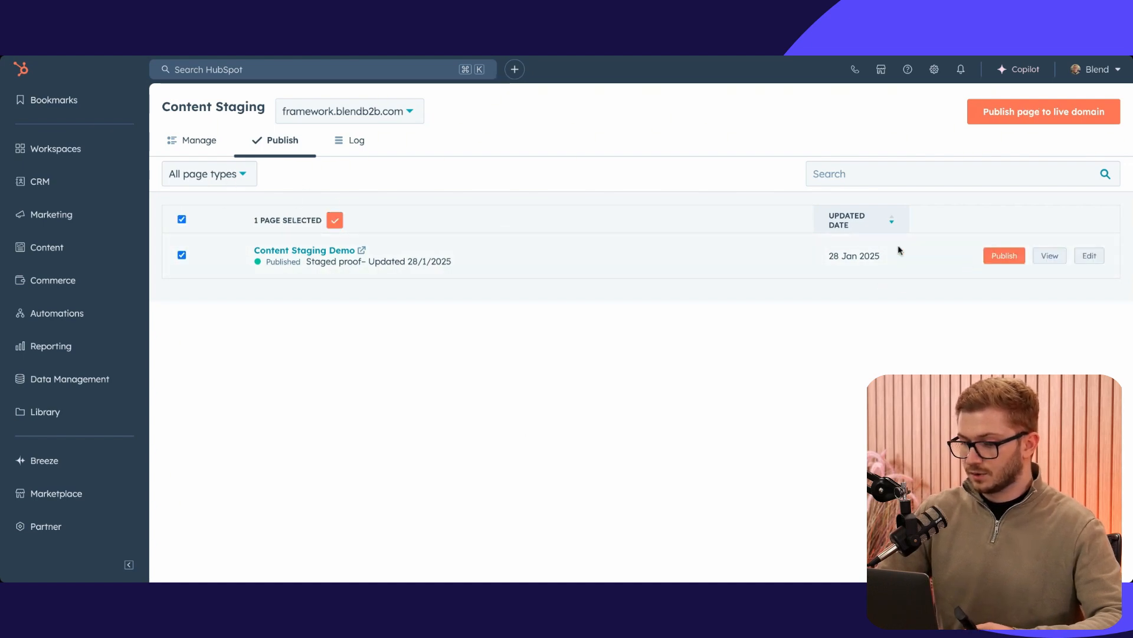
left_click(1003, 258)
left_click(479, 262)
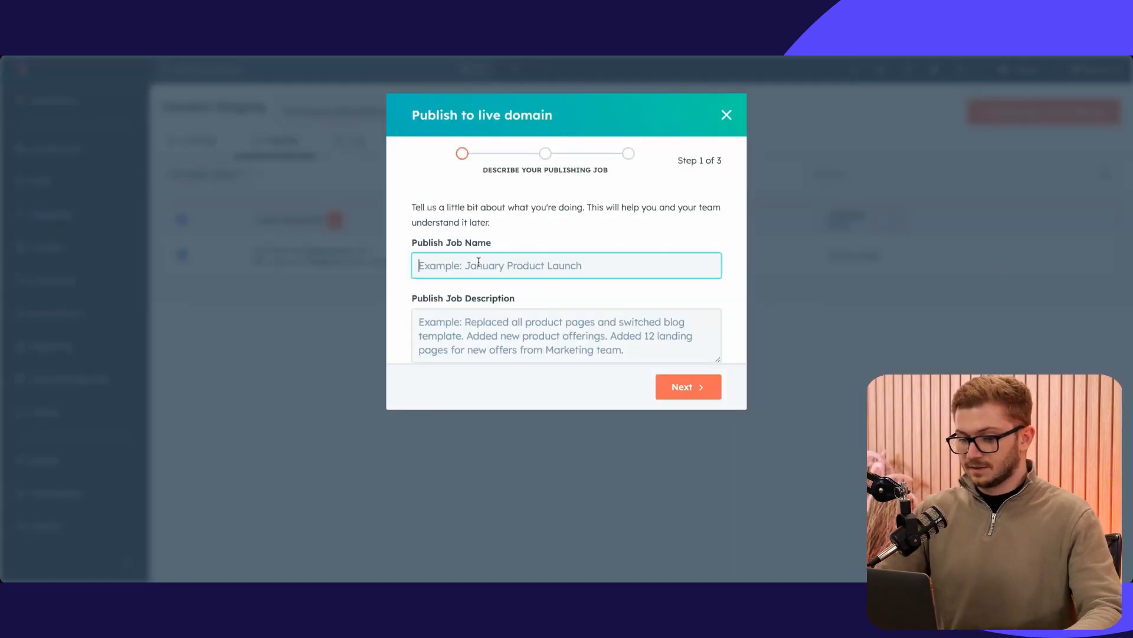
left_click(434, 280)
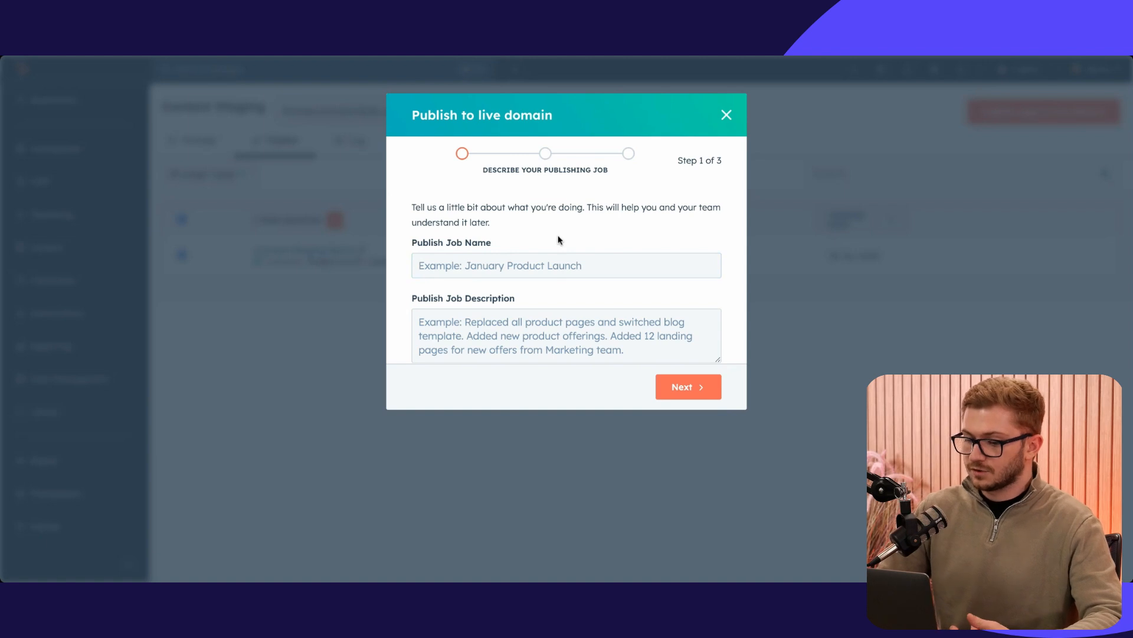
Leave the publish job name and description blank, confirm the changes as reviewed, and publish the page to the live domain.
left_click(691, 394)
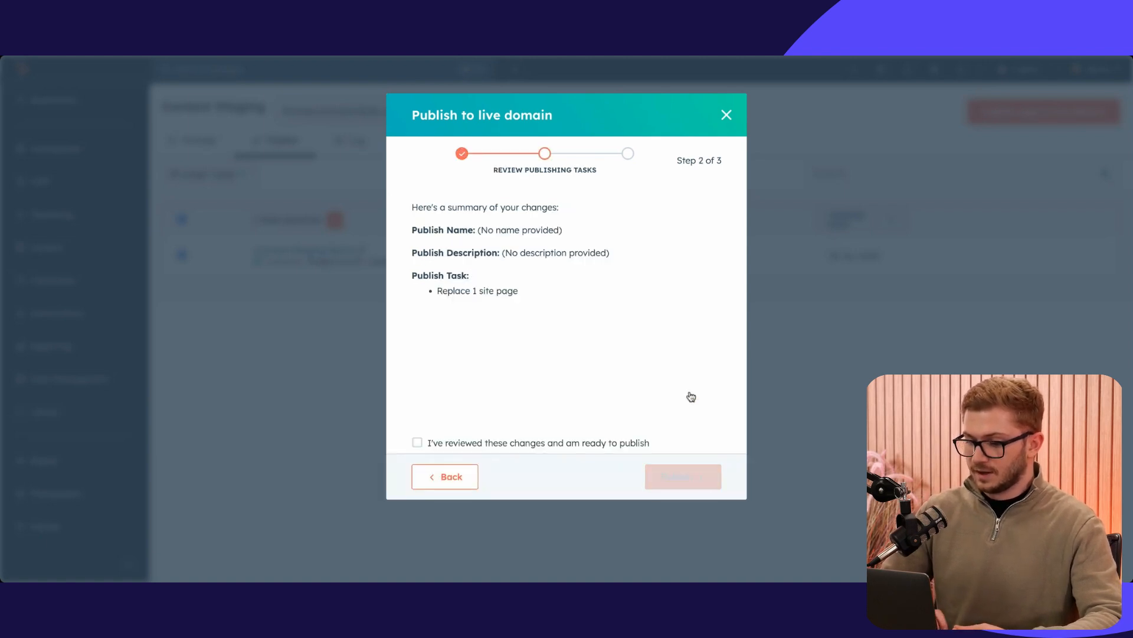
left_click(463, 444)
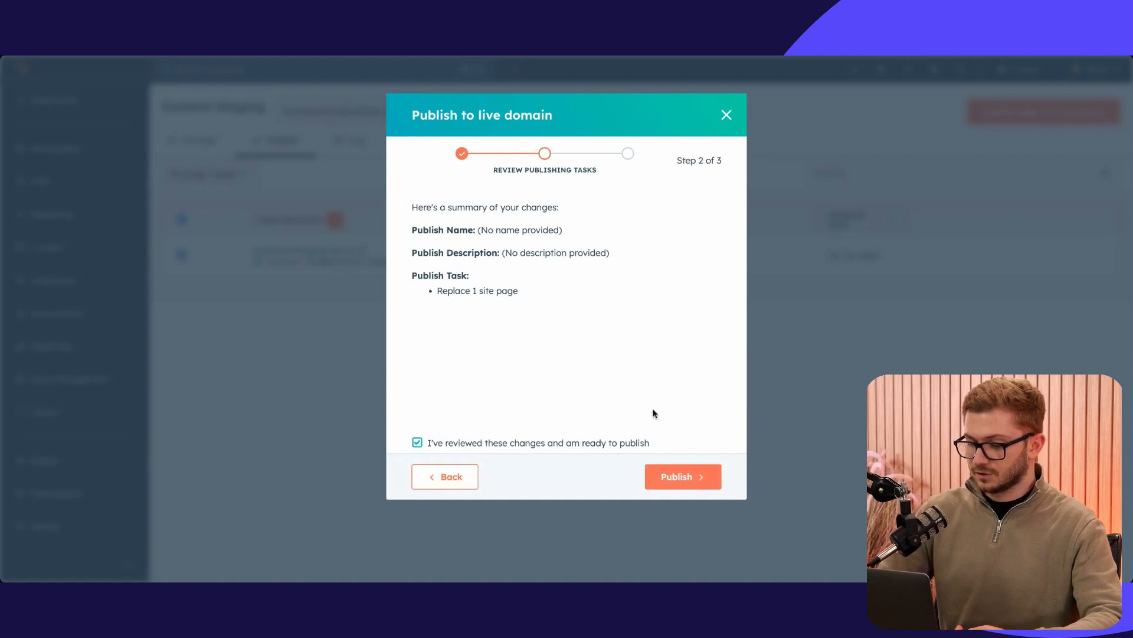
left_click(692, 485)
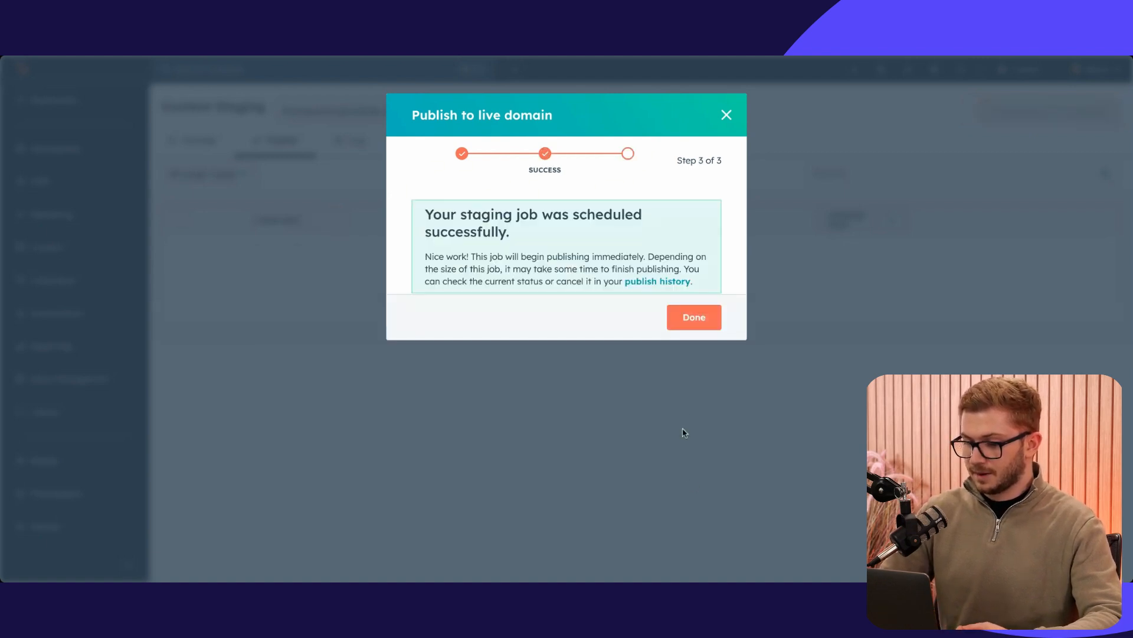
left_click(703, 320)
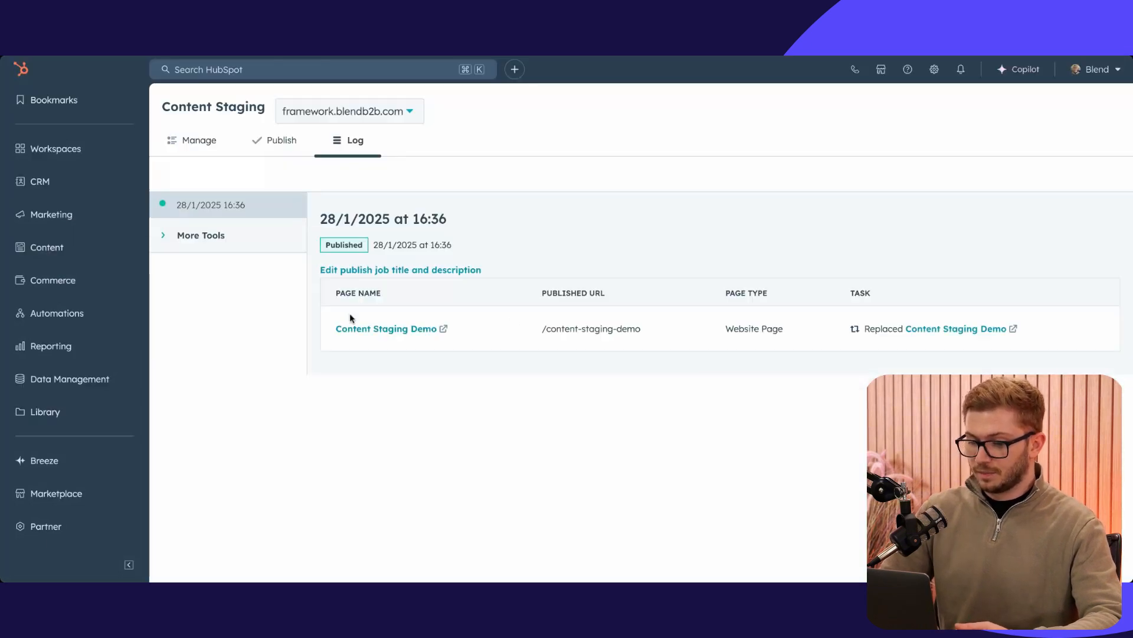